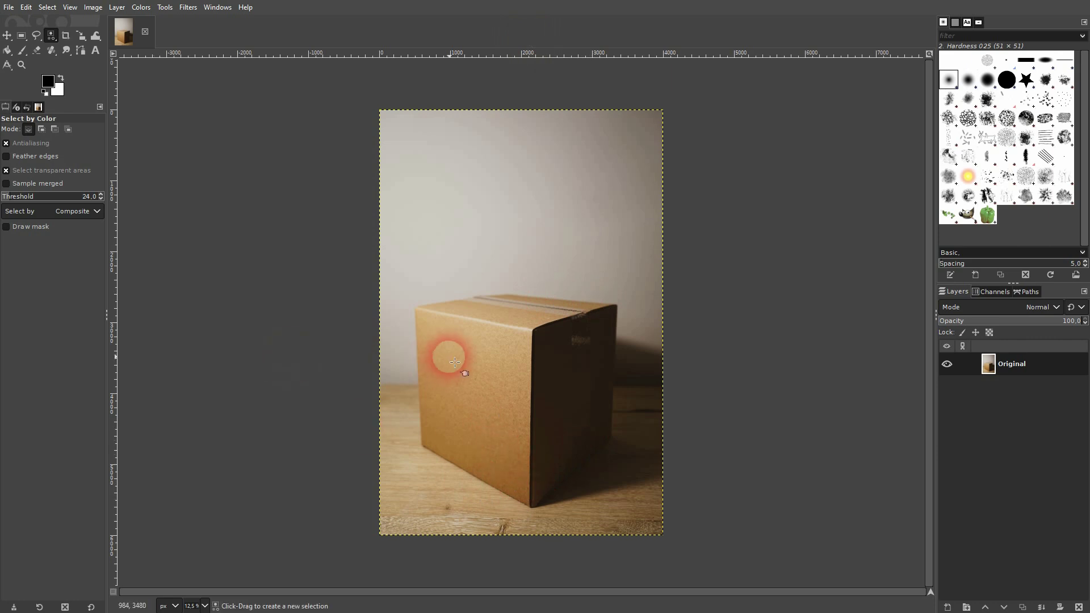
Add the logo PNG as a new layer named 'logo' above the Original box photo.
{"action": "left_click_drag", "start_coordinate": [455, 362], "coordinate": [477, 348]}
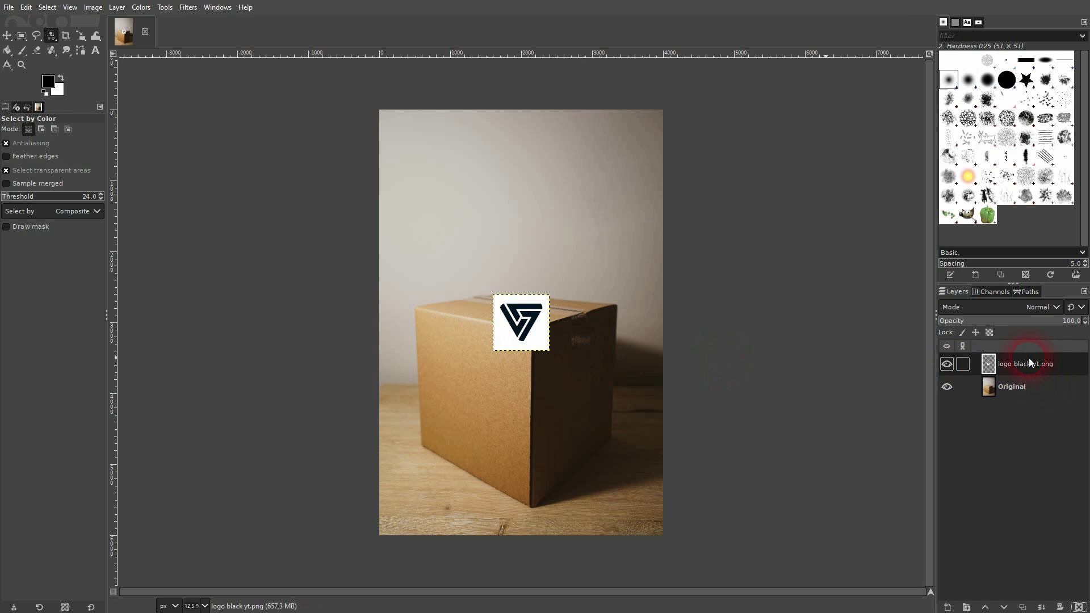
{"action": "double_click", "coordinate": [1029, 362]}
{"action": "scroll", "coordinate": [504, 426], "scroll_direction": "up", "scroll_amount": 2}
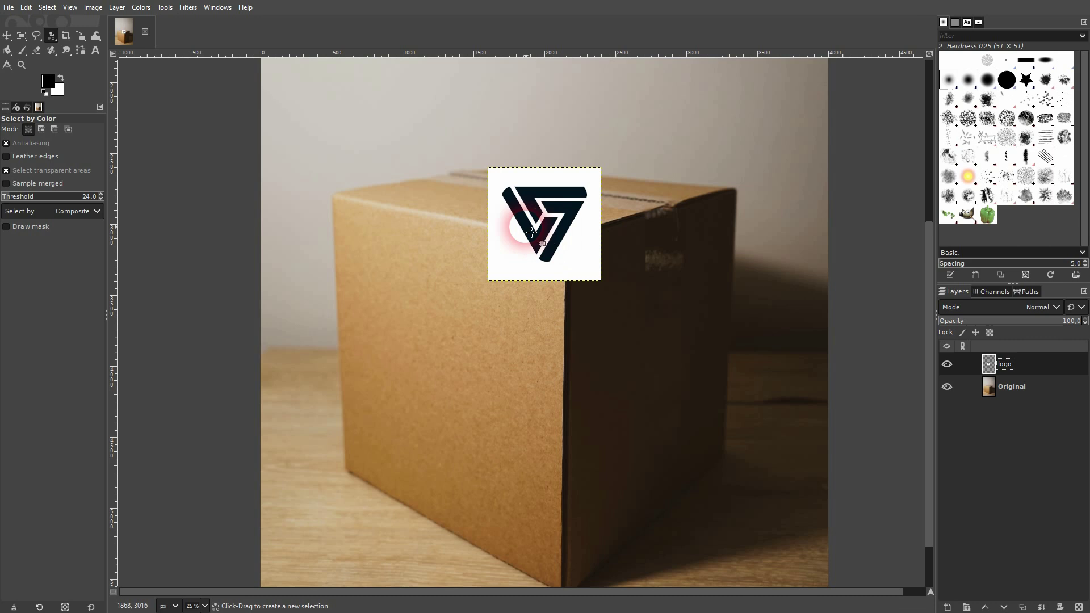
Type MICHAEL BRIG as black Arial Bold 92 px text above the logo.
{"action": "left_click", "coordinate": [96, 53]}
{"action": "left_click", "coordinate": [470, 132]}
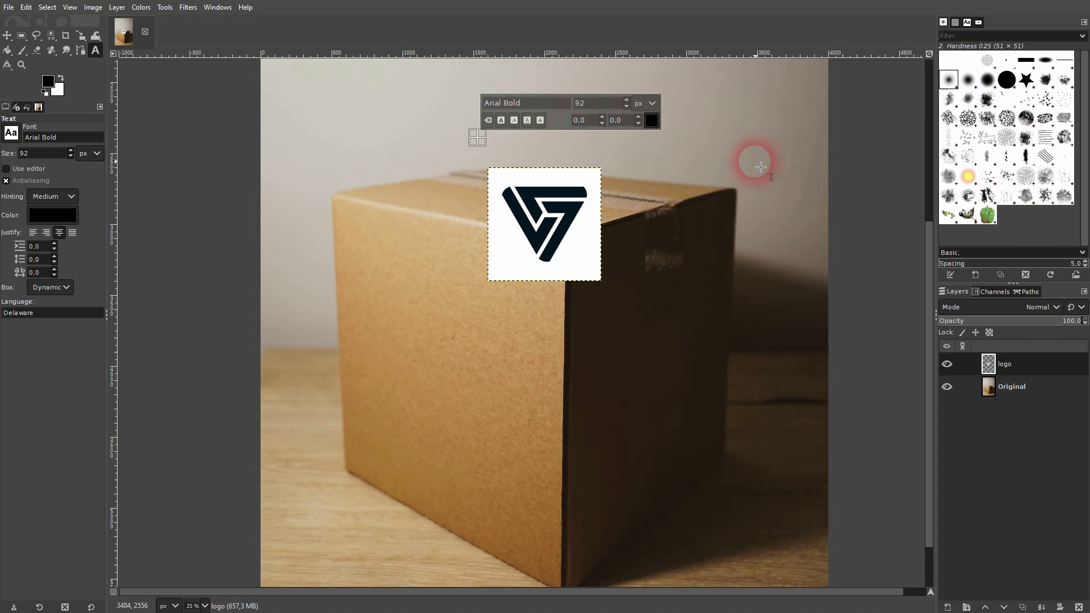
{"action": "type", "text": "MICHAEL BRIG"}
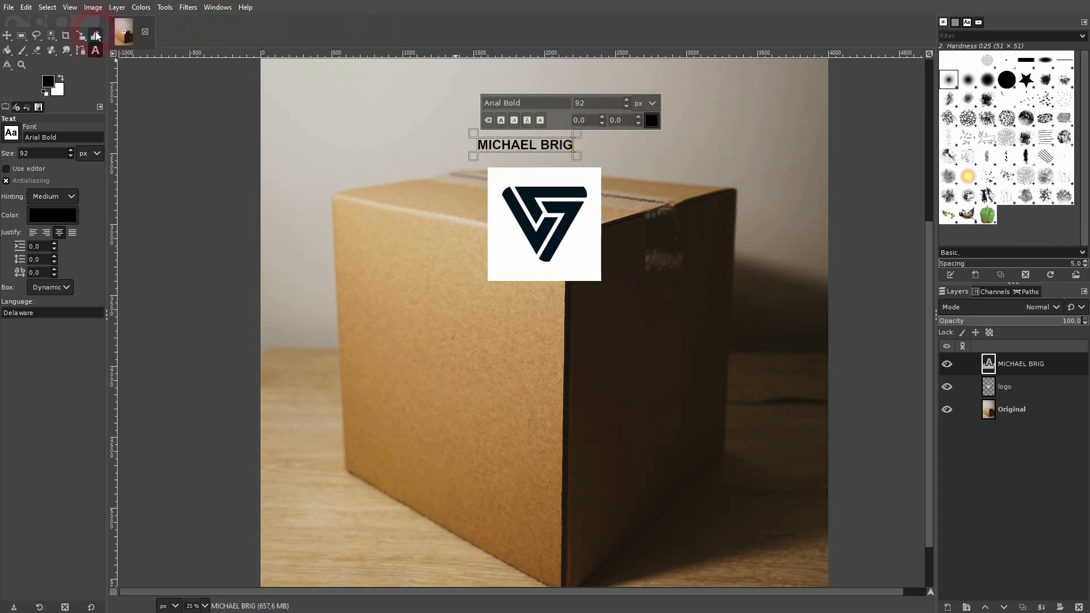
Move the MICHAEL BRIG text layer down to sit just above the triangle logo.
{"action": "left_click", "coordinate": [6, 36]}
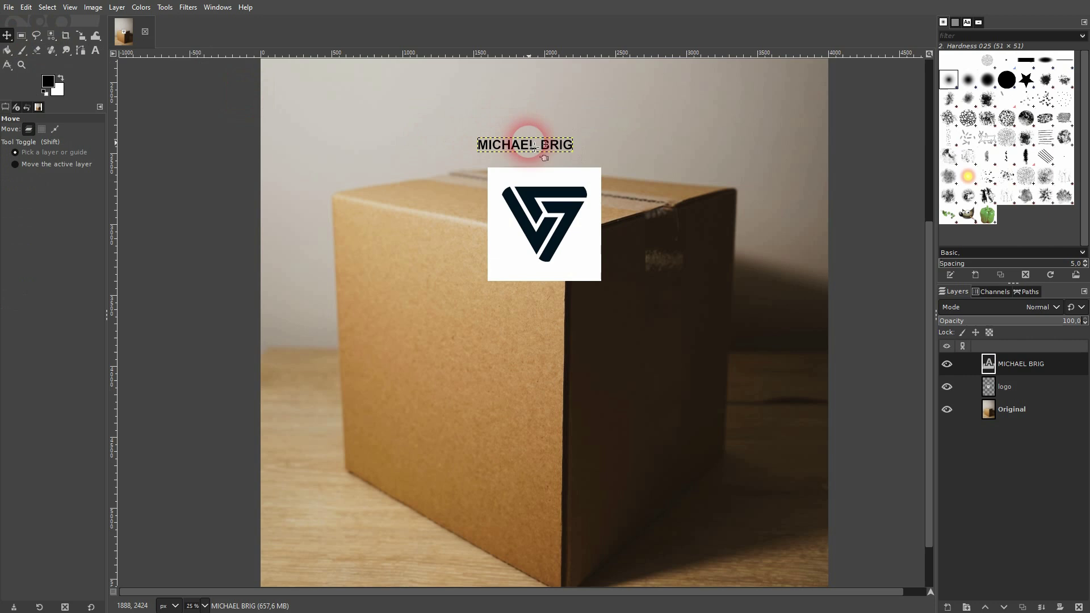
{"action": "left_click_drag", "start_coordinate": [534, 151], "coordinate": [555, 170]}
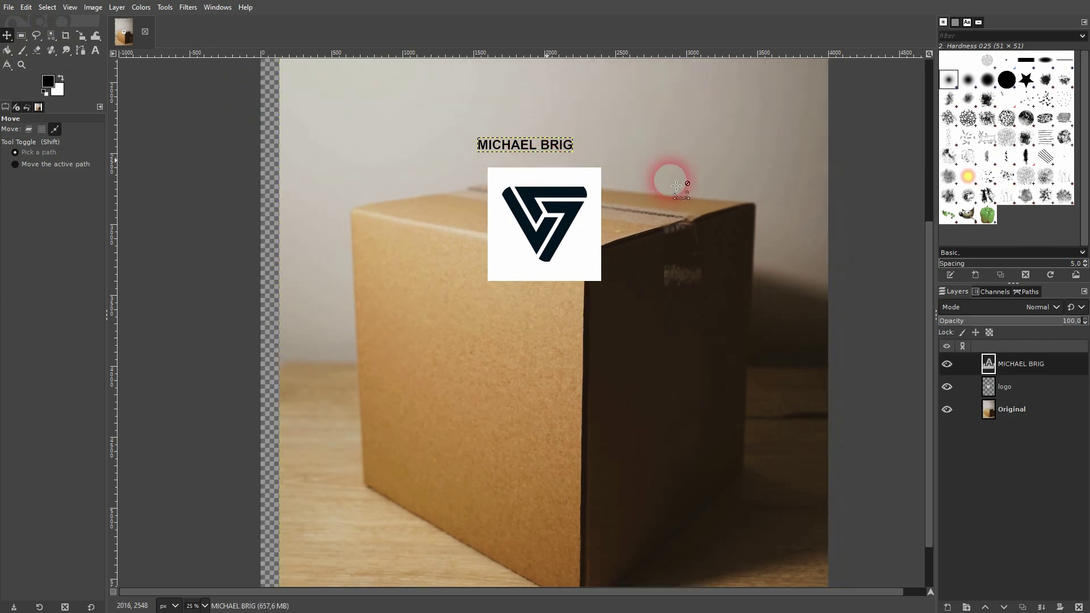
{"action": "key", "text": "ctrl+z"}
{"action": "left_click", "coordinate": [1023, 366]}
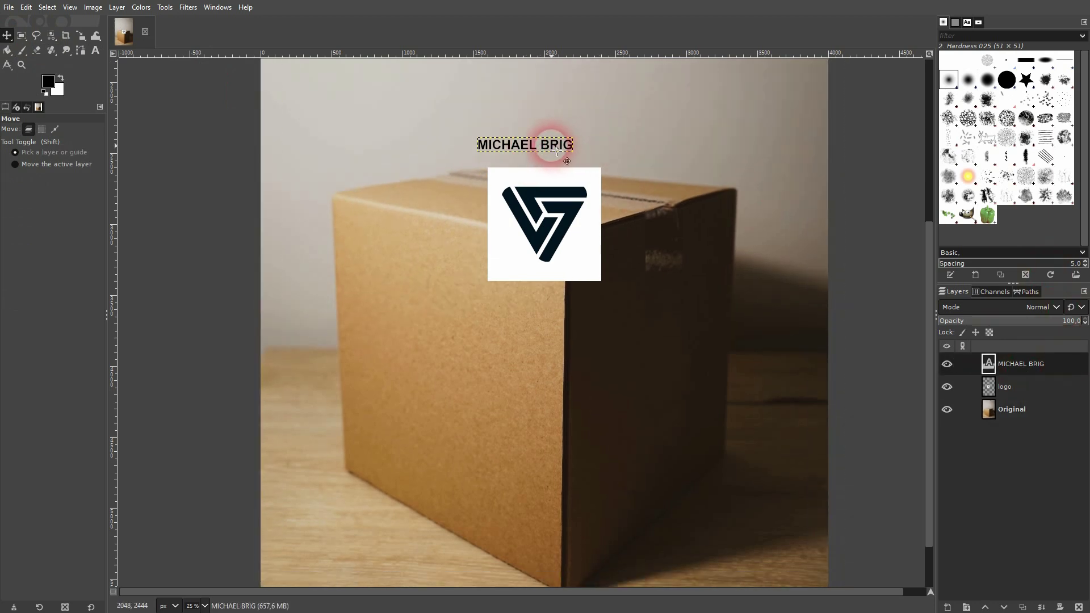
{"action": "left_click_drag", "start_coordinate": [559, 151], "coordinate": [581, 157]}
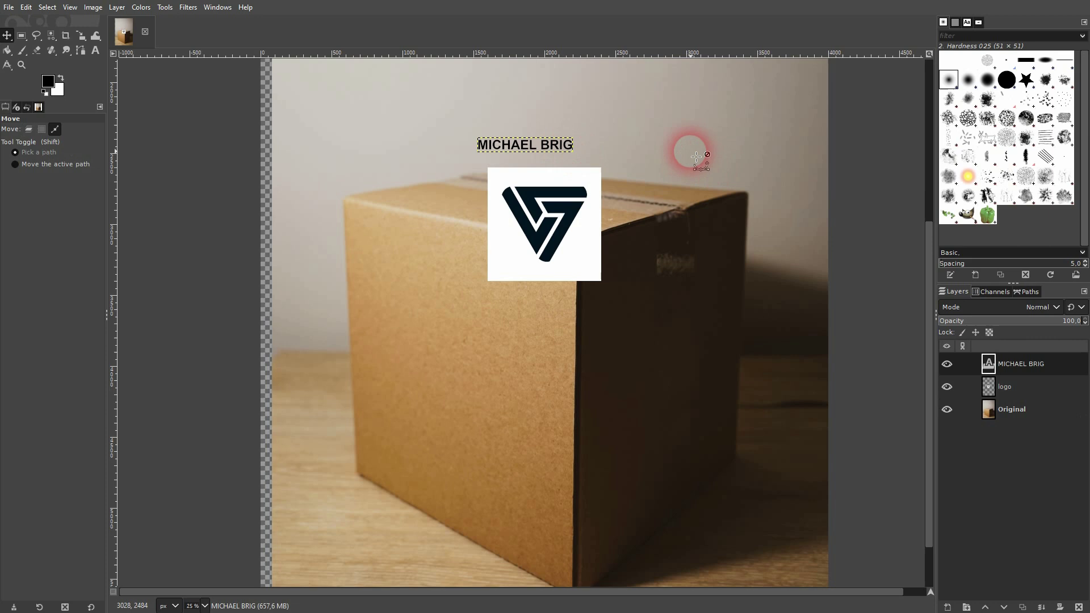
{"action": "key", "text": "ctrl+z"}
{"action": "scroll", "coordinate": [548, 139], "scroll_direction": "up", "scroll_amount": 6}
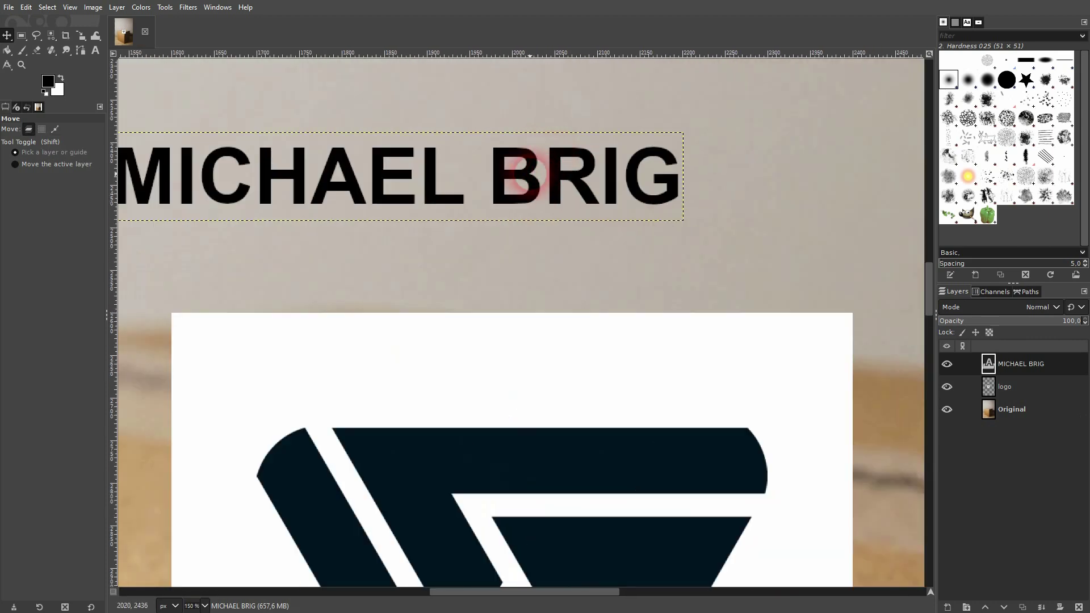
{"action": "left_click_drag", "start_coordinate": [528, 177], "coordinate": [640, 263]}
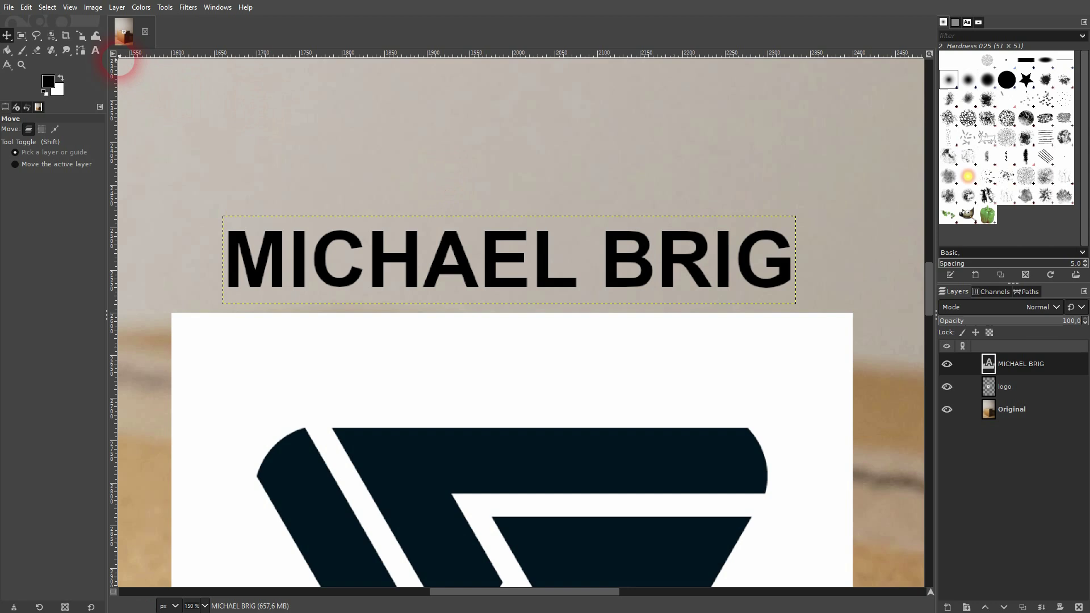
{"action": "left_click", "coordinate": [97, 50]}
{"action": "left_click", "coordinate": [341, 280]}
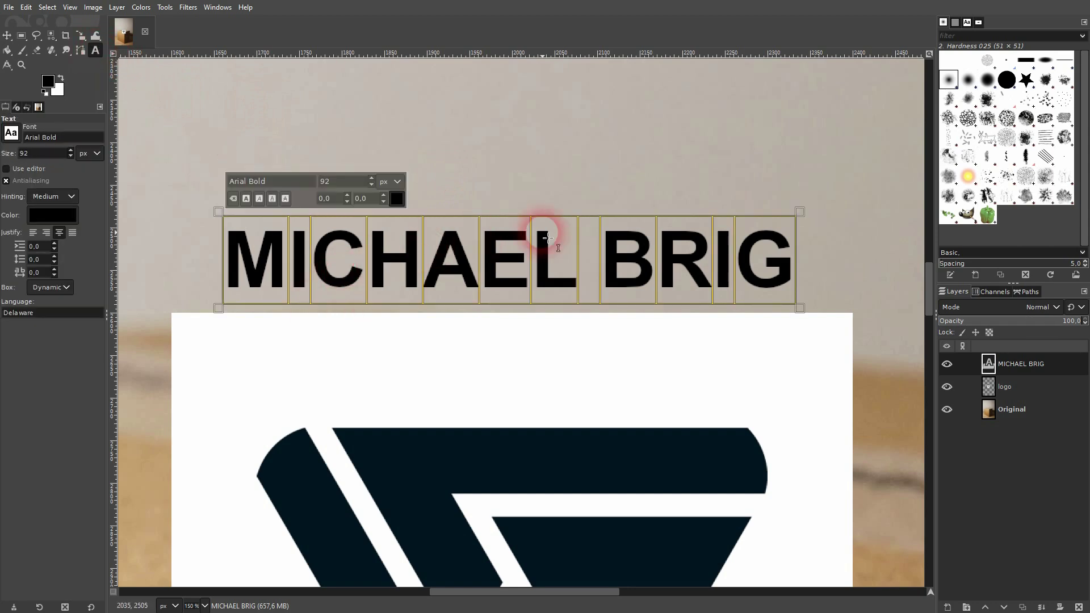
{"action": "double_click", "coordinate": [316, 181]}
{"action": "type", "text": "150"}
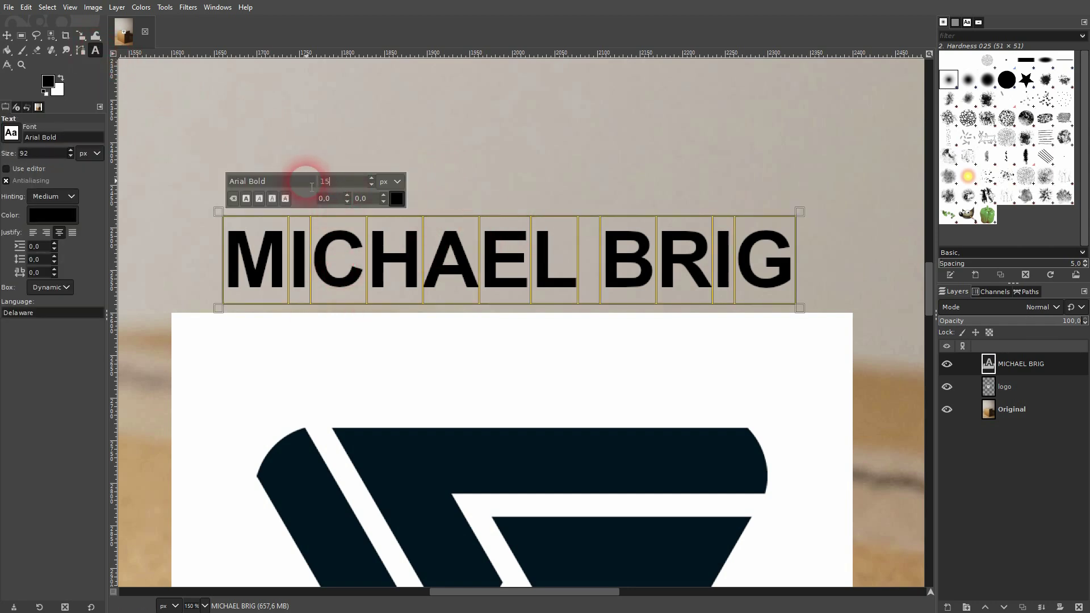
{"action": "key", "text": "Return"}
{"action": "scroll", "coordinate": [520, 349], "scroll_direction": "down", "scroll_amount": 4}
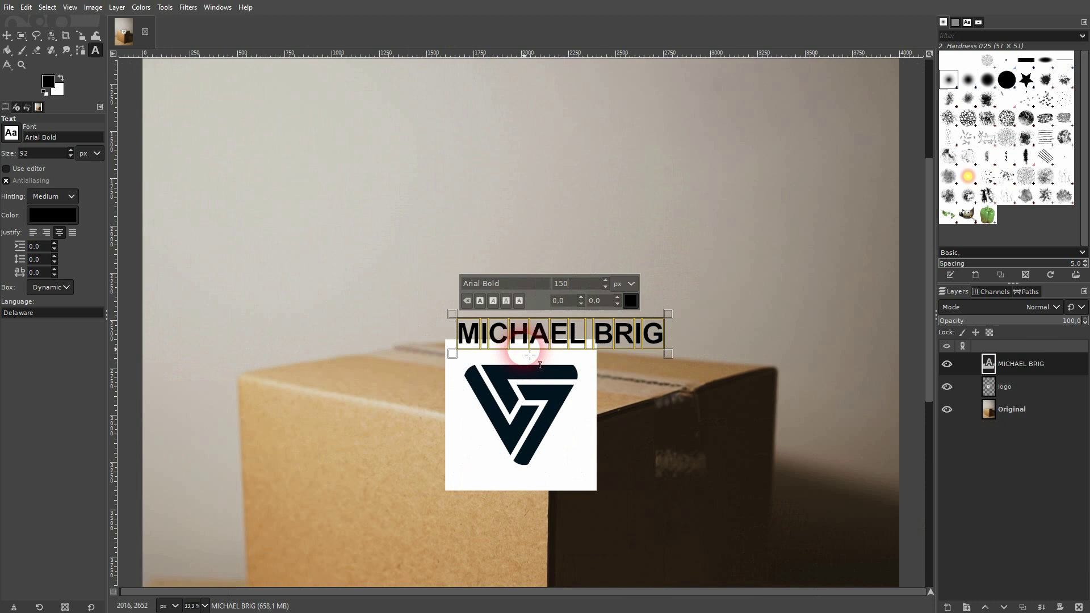
{"action": "scroll", "coordinate": [531, 355], "scroll_direction": "up", "scroll_amount": 1}
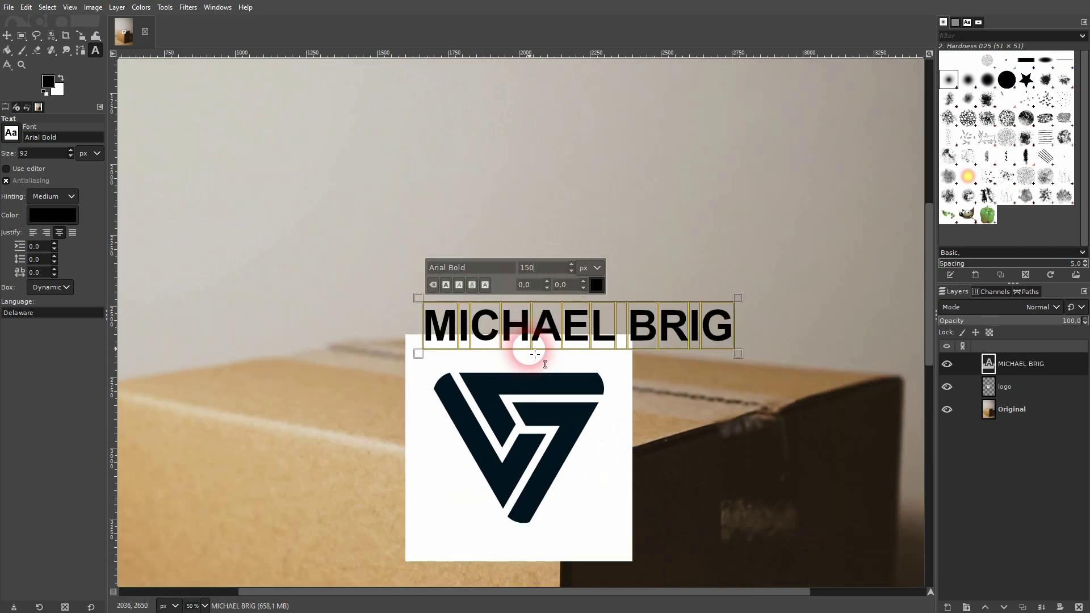
Shift the name text left so it is centred above the triangle logo.
{"action": "left_click", "coordinate": [596, 286]}
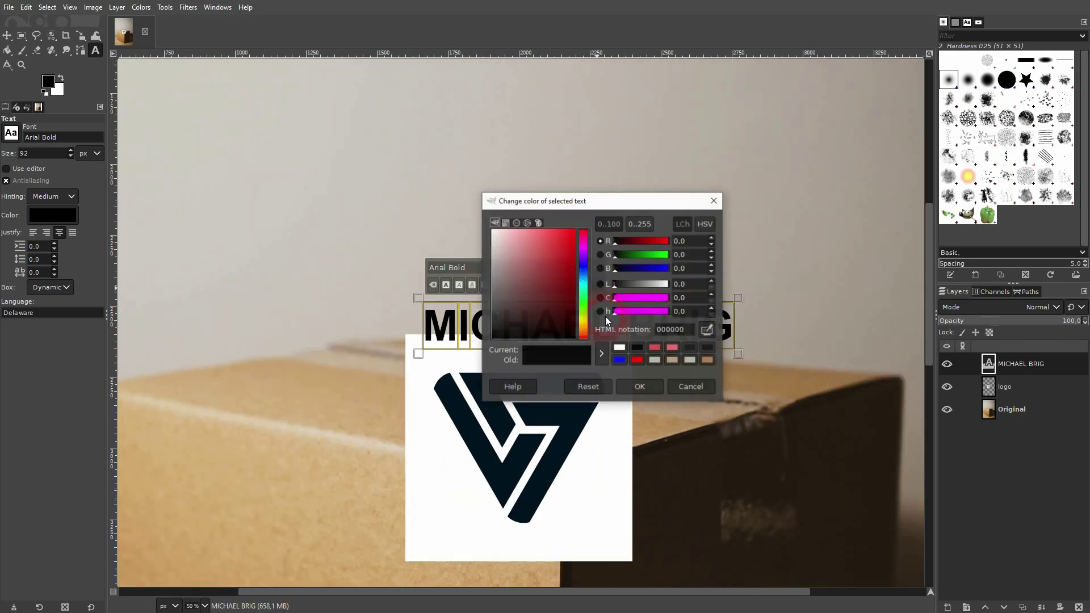
{"action": "left_click", "coordinate": [714, 201]}
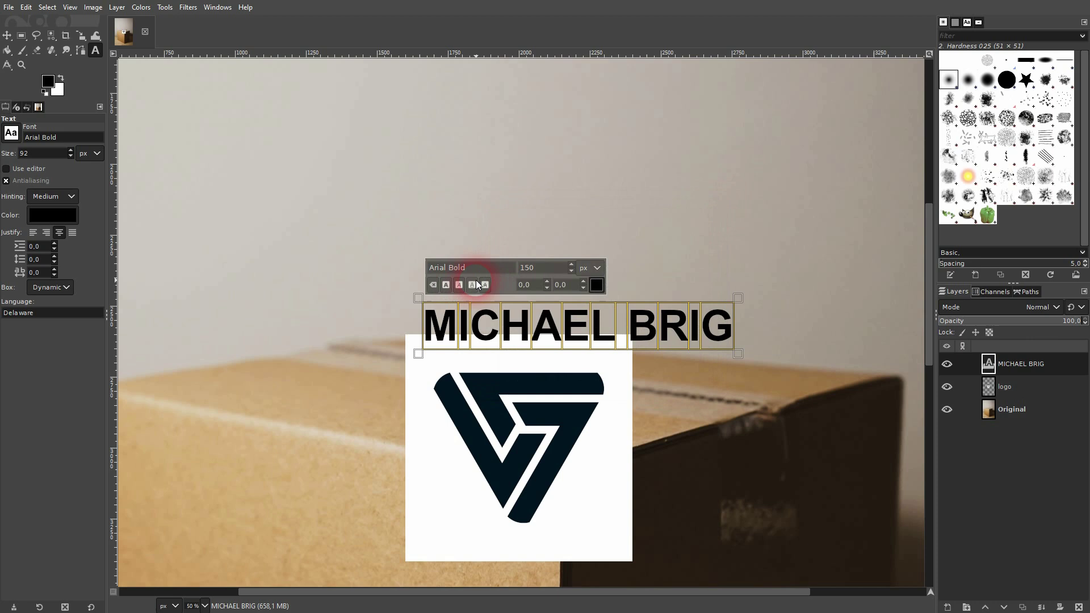
{"action": "left_click", "coordinate": [8, 32]}
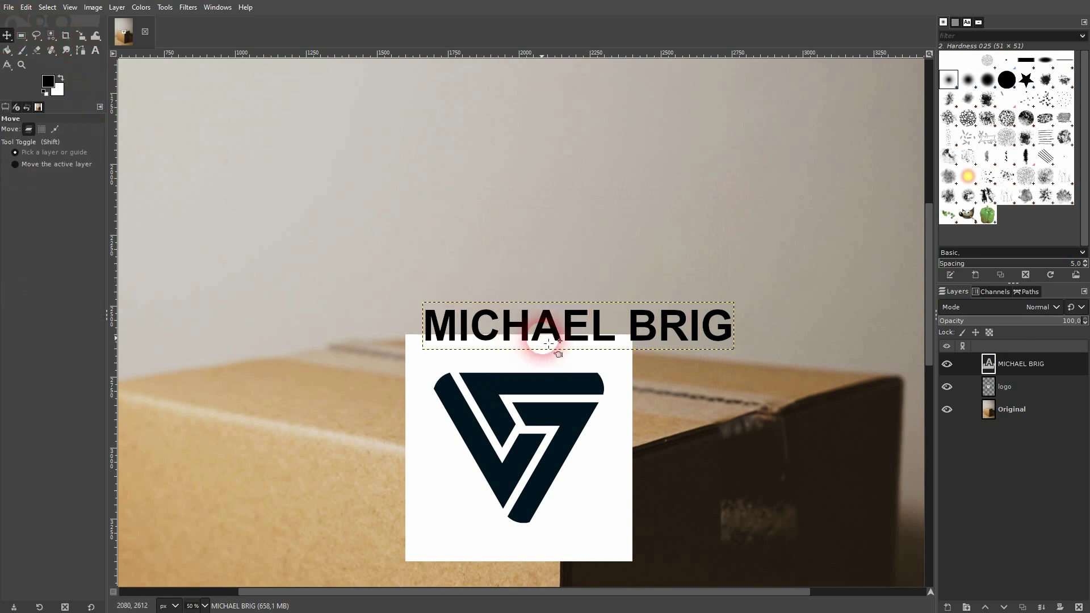
{"action": "left_click_drag", "start_coordinate": [543, 343], "coordinate": [483, 343]}
{"action": "scroll", "coordinate": [580, 381], "scroll_direction": "down", "scroll_amount": 3}
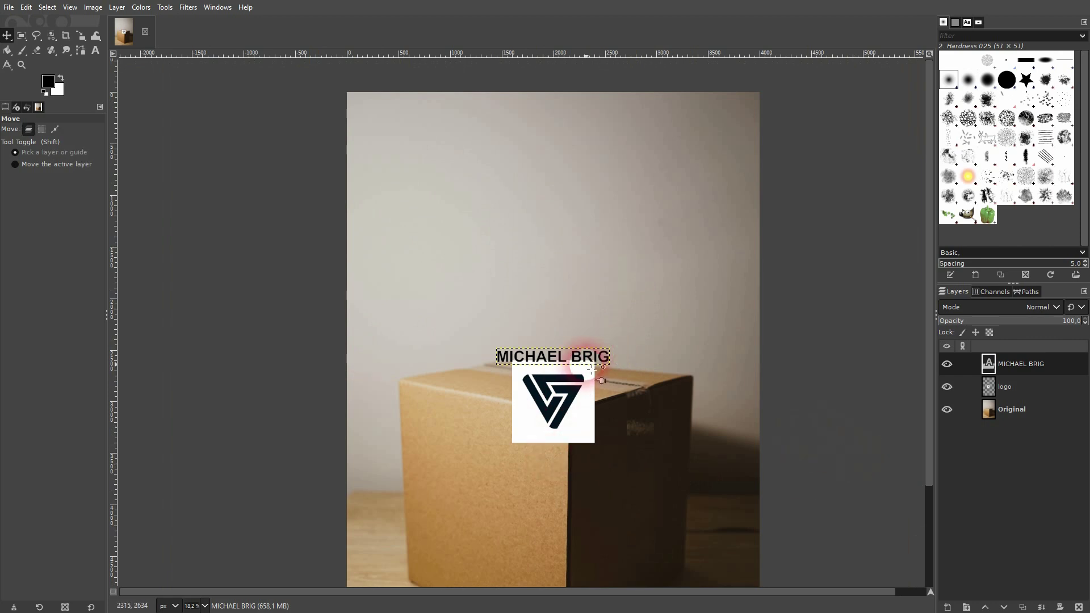
Merge the MICHAEL BRIG text down into the logo layer and move it onto the box front.
{"action": "left_click", "coordinate": [1042, 607]}
{"action": "left_click", "coordinate": [946, 367]}
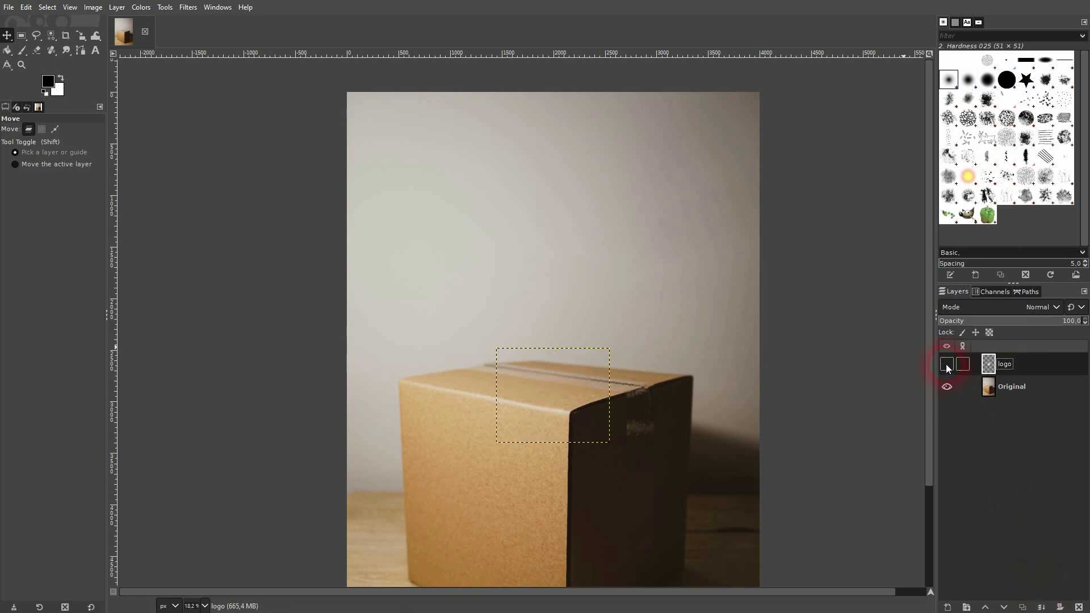
{"action": "left_click", "coordinate": [947, 366]}
{"action": "scroll", "coordinate": [602, 465], "scroll_direction": "down", "scroll_amount": 3}
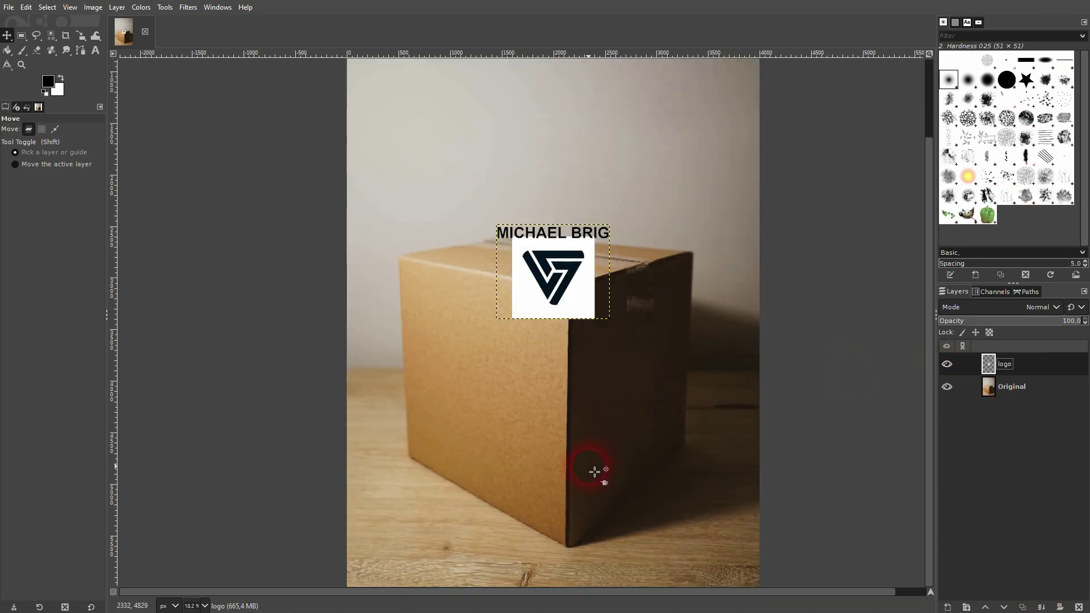
{"action": "left_click_drag", "start_coordinate": [506, 280], "coordinate": [456, 405]}
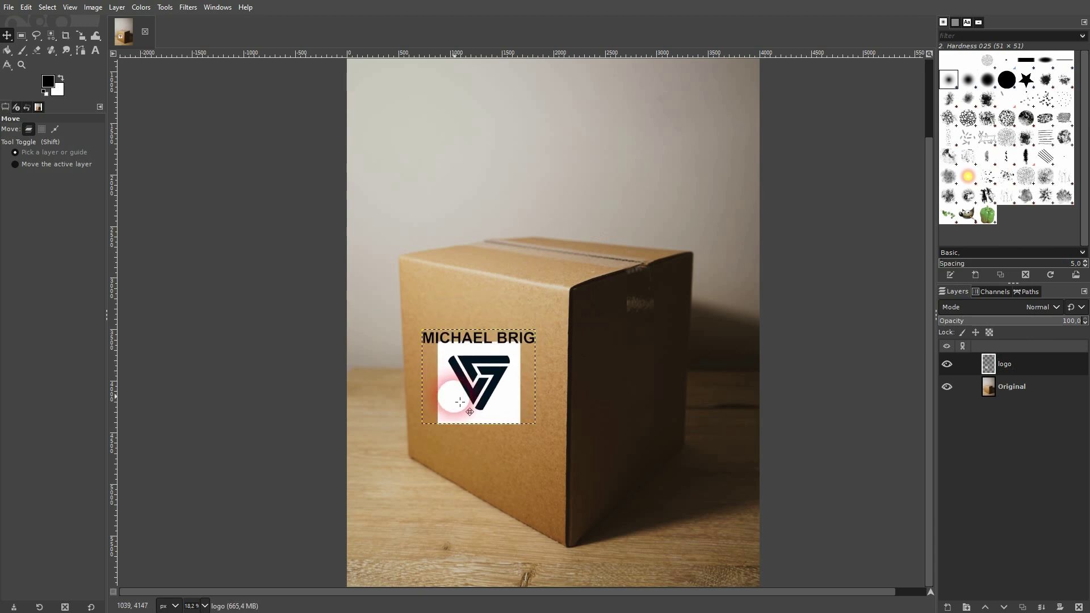
{"action": "left_click", "coordinate": [77, 36]}
Pull the logo's four perspective corners roughly onto the box face corners.
{"action": "left_click_drag", "start_coordinate": [77, 36], "coordinate": [152, 108]}
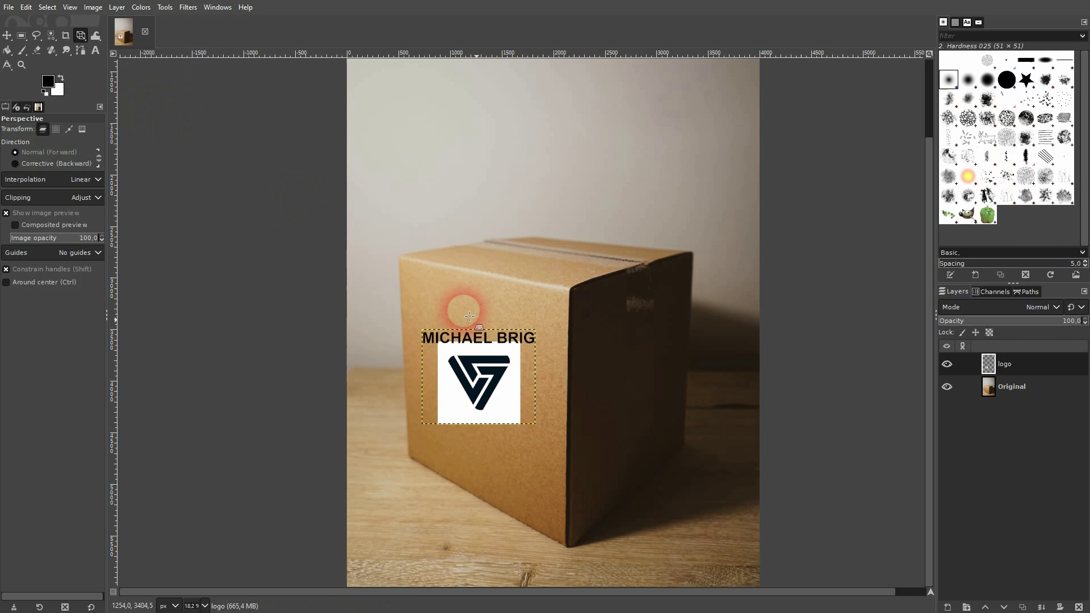
{"action": "left_click", "coordinate": [564, 364]}
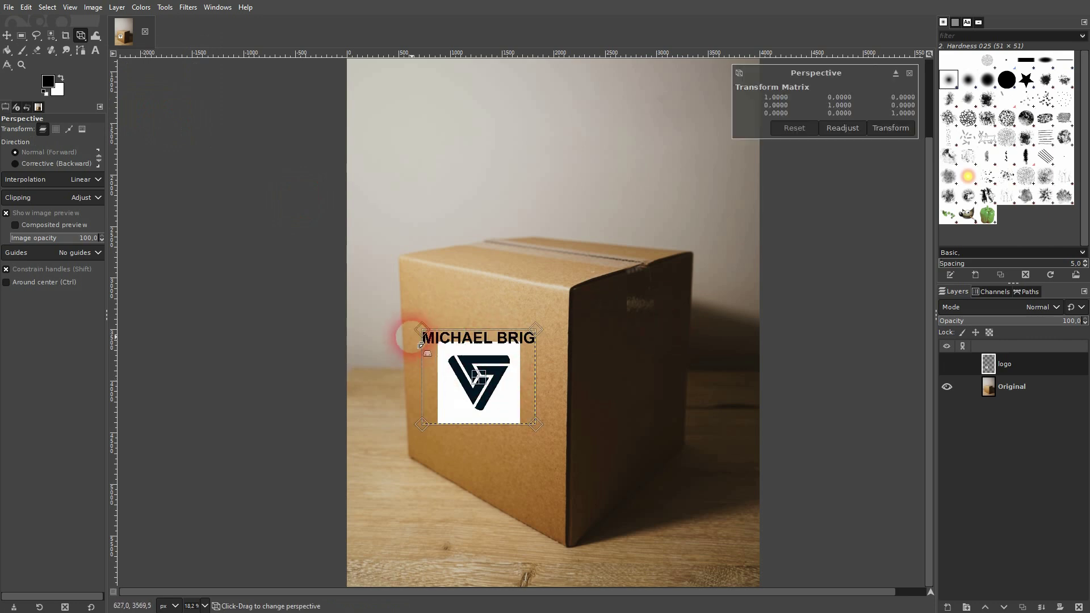
{"action": "left_click_drag", "start_coordinate": [417, 321], "coordinate": [400, 259]}
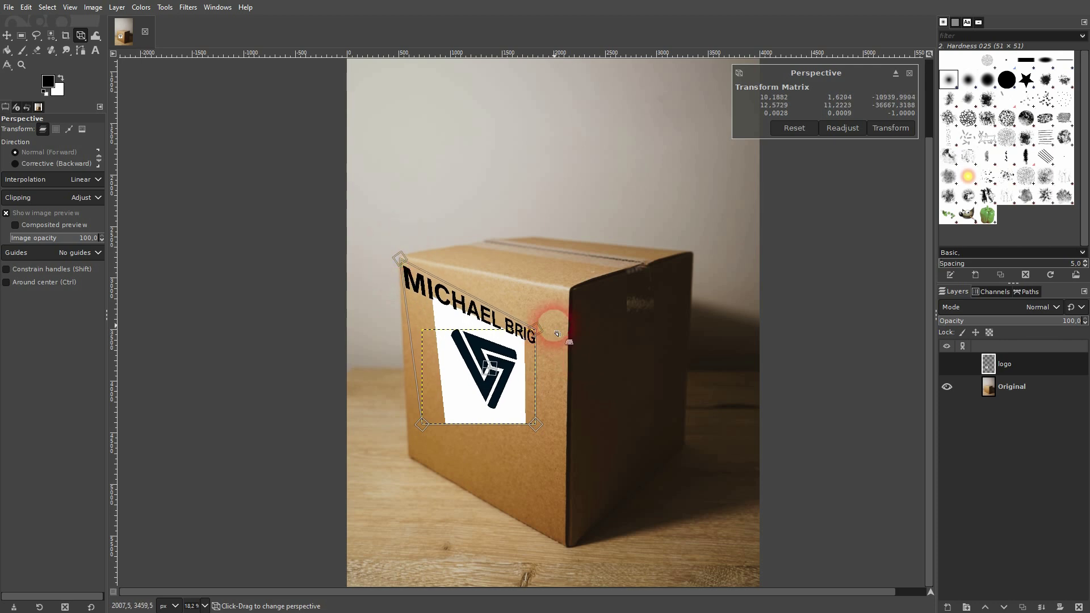
{"action": "left_click_drag", "start_coordinate": [540, 316], "coordinate": [575, 293]}
{"action": "left_click_drag", "start_coordinate": [536, 425], "coordinate": [566, 549]}
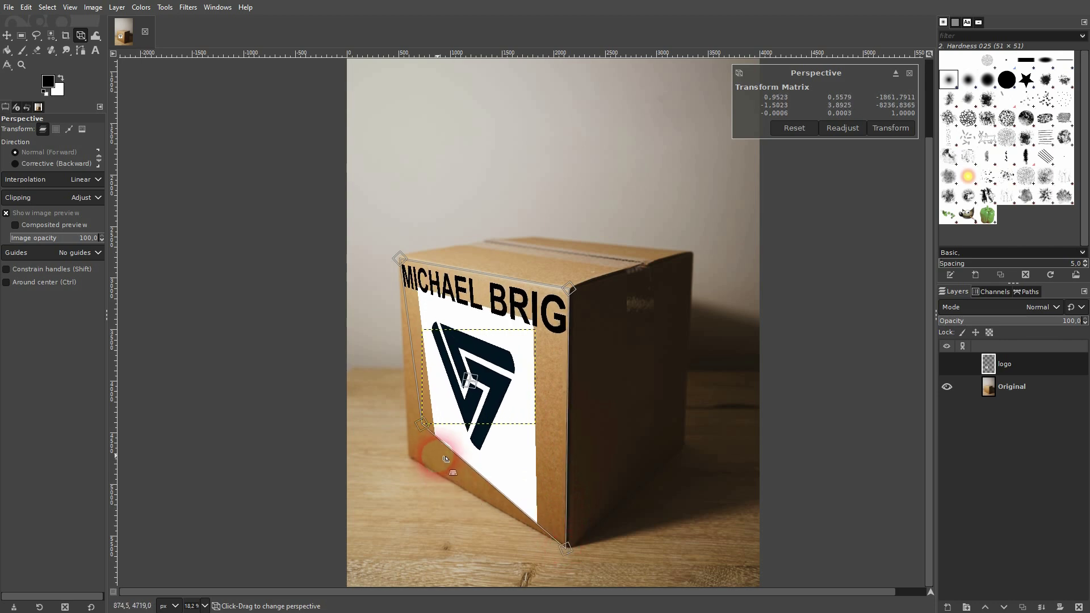
{"action": "left_click_drag", "start_coordinate": [429, 432], "coordinate": [416, 462]}
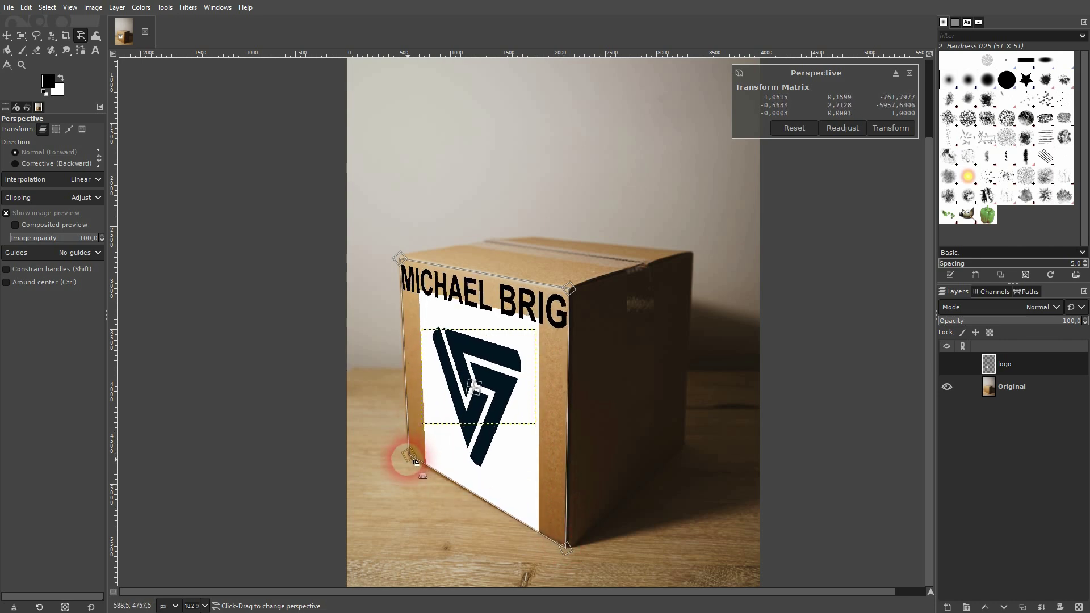
{"action": "scroll", "coordinate": [416, 462], "scroll_direction": "up", "scroll_amount": 6, "text": "ctrl"}
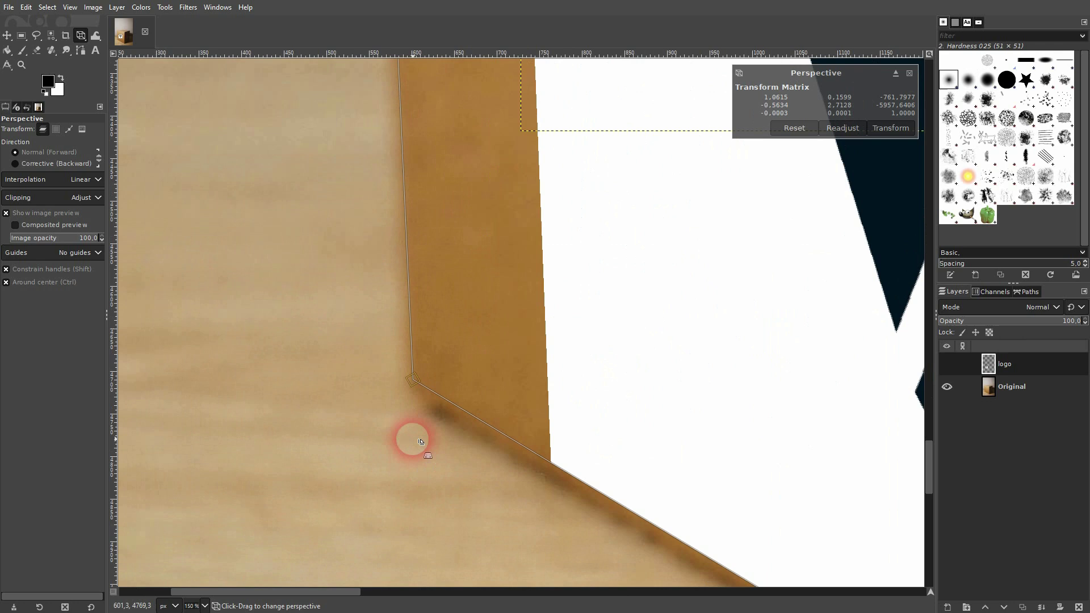
{"action": "left_click_drag", "start_coordinate": [416, 387], "coordinate": [409, 397]}
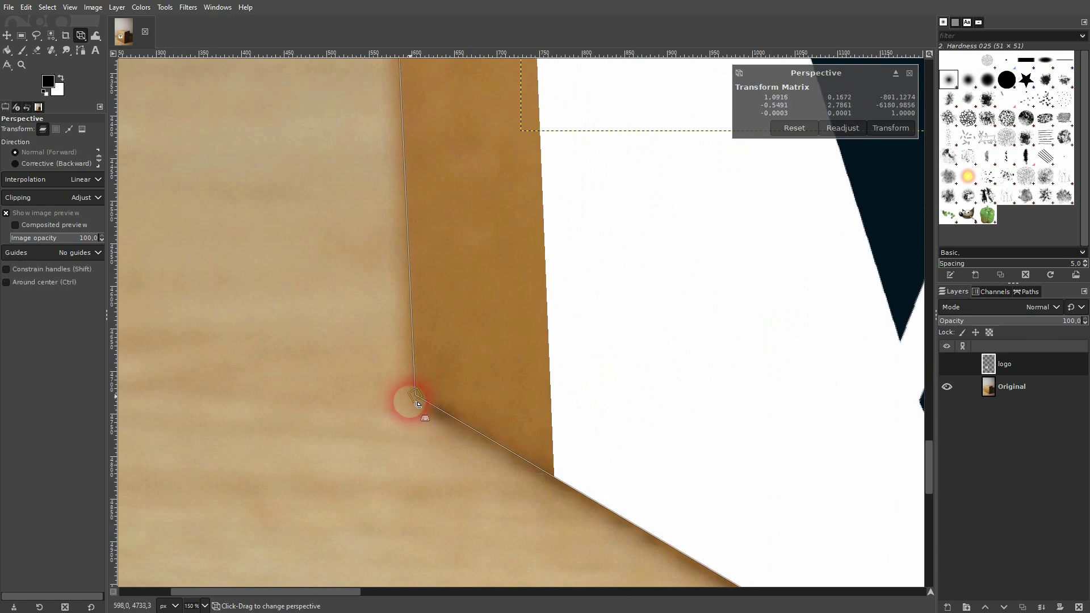
{"action": "scroll", "coordinate": [433, 297], "scroll_direction": "down", "scroll_amount": 3, "text": "ctrl"}
{"action": "scroll", "coordinate": [439, 290], "scroll_direction": "down", "scroll_amount": 2, "text": "ctrl"}
{"action": "scroll", "coordinate": [414, 74], "scroll_direction": "up", "scroll_amount": 1, "text": "ctrl"}
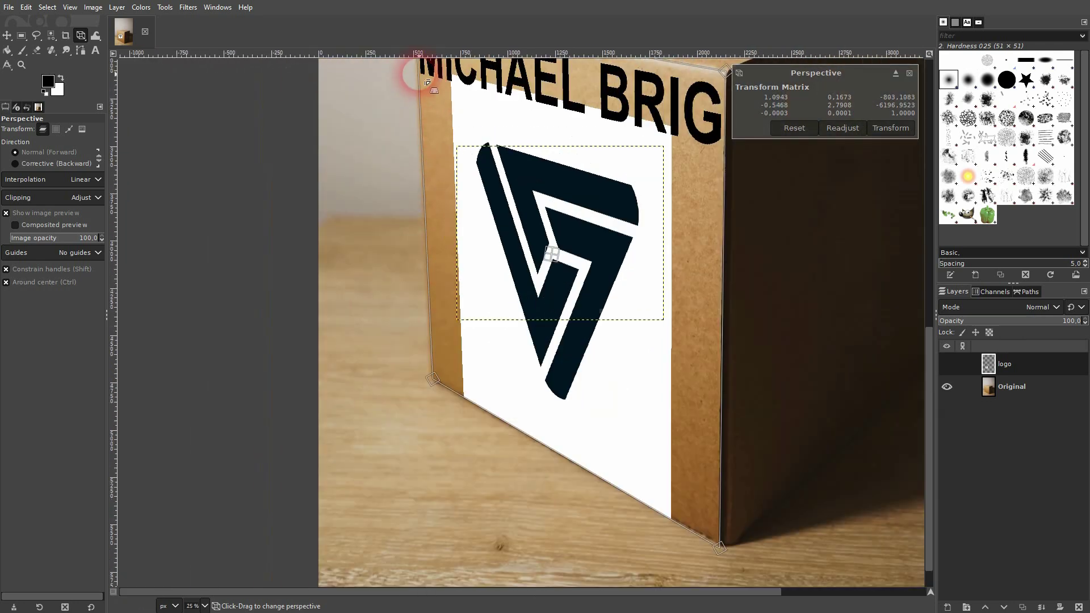
{"action": "scroll", "coordinate": [426, 91], "scroll_direction": "up", "scroll_amount": 5}
{"action": "scroll", "coordinate": [423, 406], "scroll_direction": "up", "scroll_amount": 6, "text": "ctrl"}
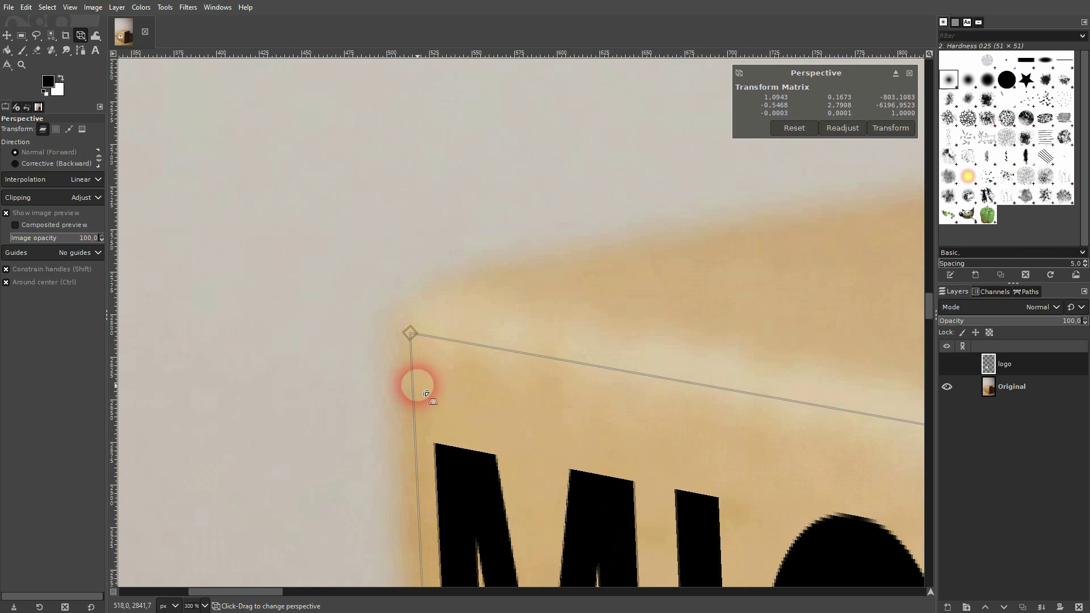
Refine the top-left, top-right and bottom-right corners to match the box face edges.
{"action": "left_click_drag", "start_coordinate": [414, 323], "coordinate": [392, 293]}
{"action": "key", "text": "ctrl+shift"}
{"action": "scroll", "coordinate": [426, 360], "scroll_direction": "down", "scroll_amount": 5, "text": "ctrl"}
{"action": "scroll", "coordinate": [657, 369], "scroll_direction": "down", "scroll_amount": 2, "text": "ctrl"}
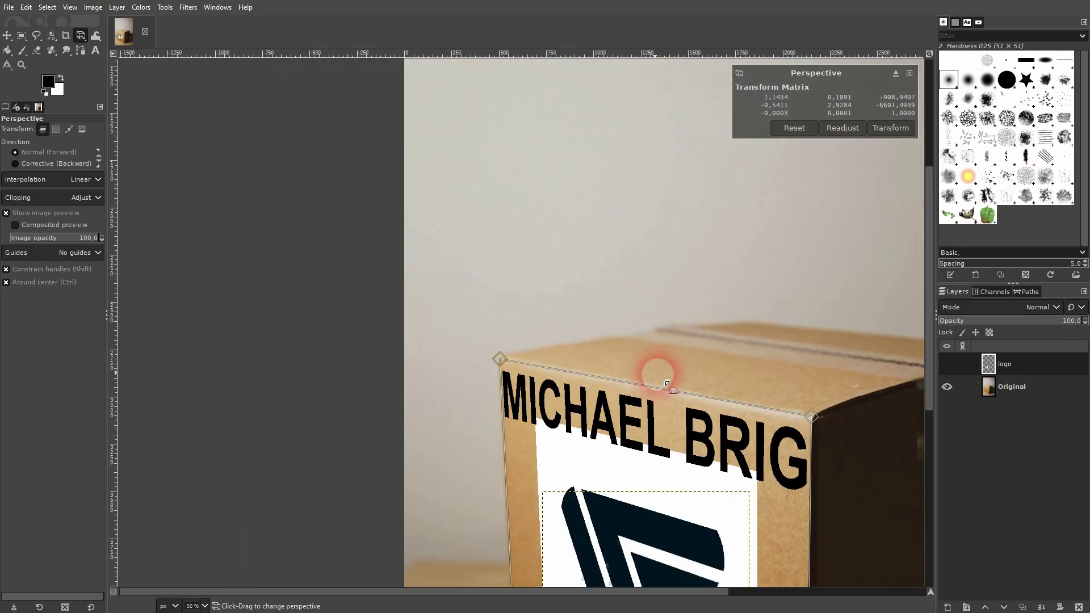
{"action": "scroll", "coordinate": [734, 372], "scroll_direction": "up", "scroll_amount": 6, "text": "ctrl"}
{"action": "scroll", "coordinate": [636, 366], "scroll_direction": "up", "scroll_amount": 8, "text": "ctrl"}
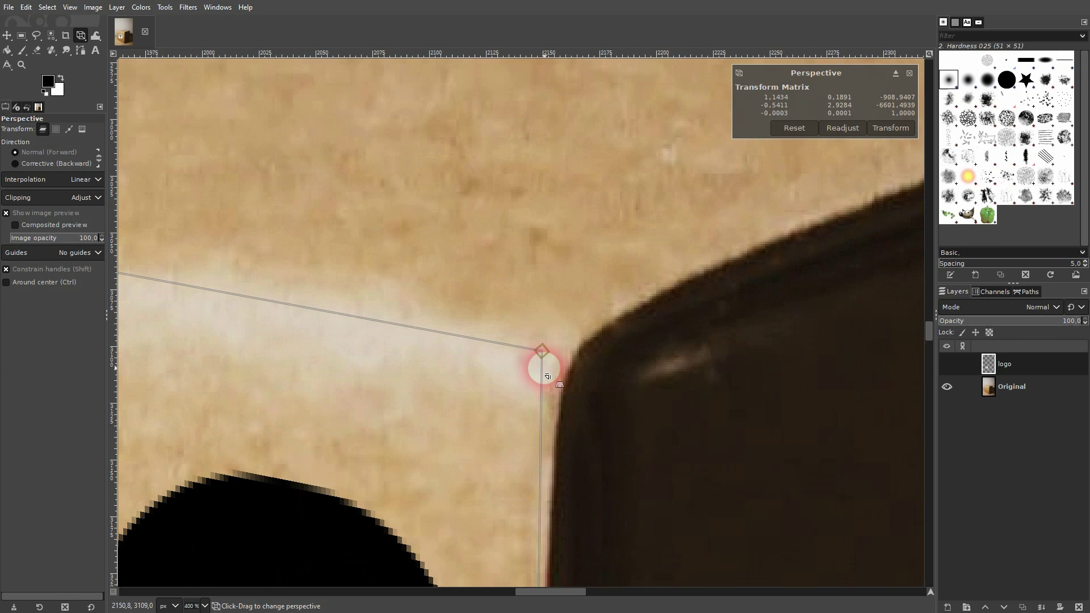
{"action": "left_click_drag", "start_coordinate": [541, 356], "coordinate": [480, 449]}
{"action": "key", "text": "shift"}
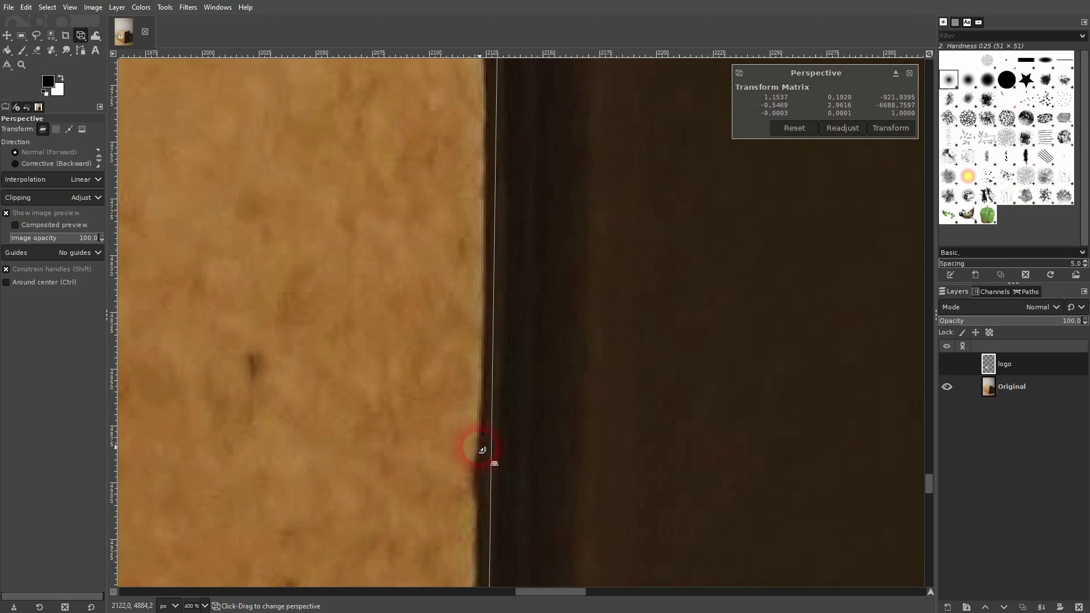
{"action": "scroll", "coordinate": [480, 450], "scroll_direction": "down", "scroll_amount": 4, "text": "ctrl"}
{"action": "scroll", "coordinate": [472, 370], "scroll_direction": "up", "scroll_amount": 6, "text": "ctrl"}
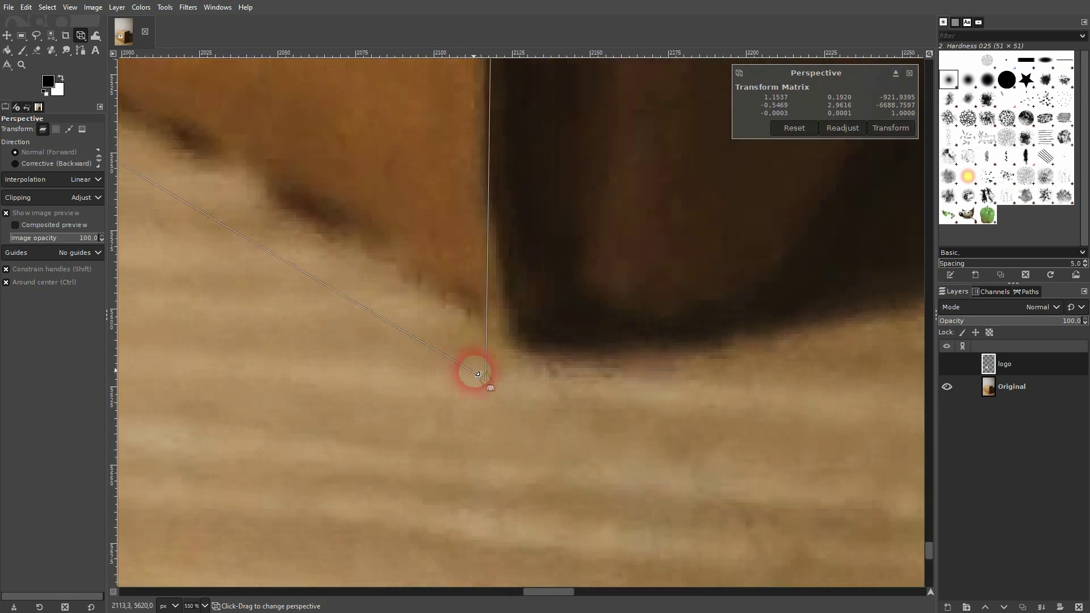
{"action": "left_click_drag", "start_coordinate": [494, 387], "coordinate": [512, 311]}
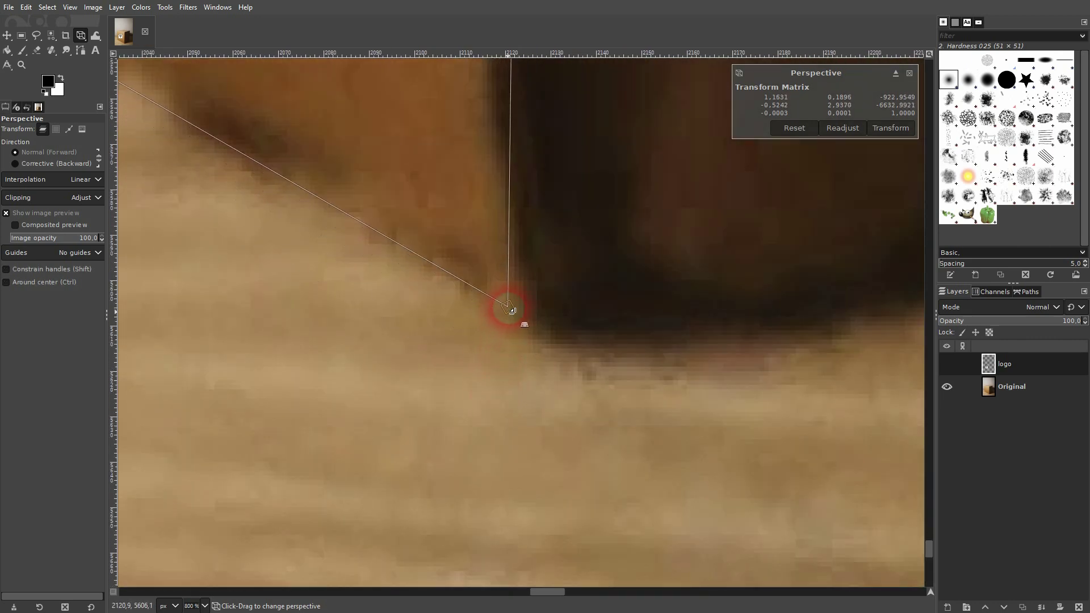
{"action": "scroll", "coordinate": [511, 268], "scroll_direction": "down", "scroll_amount": 8, "text": "ctrl"}
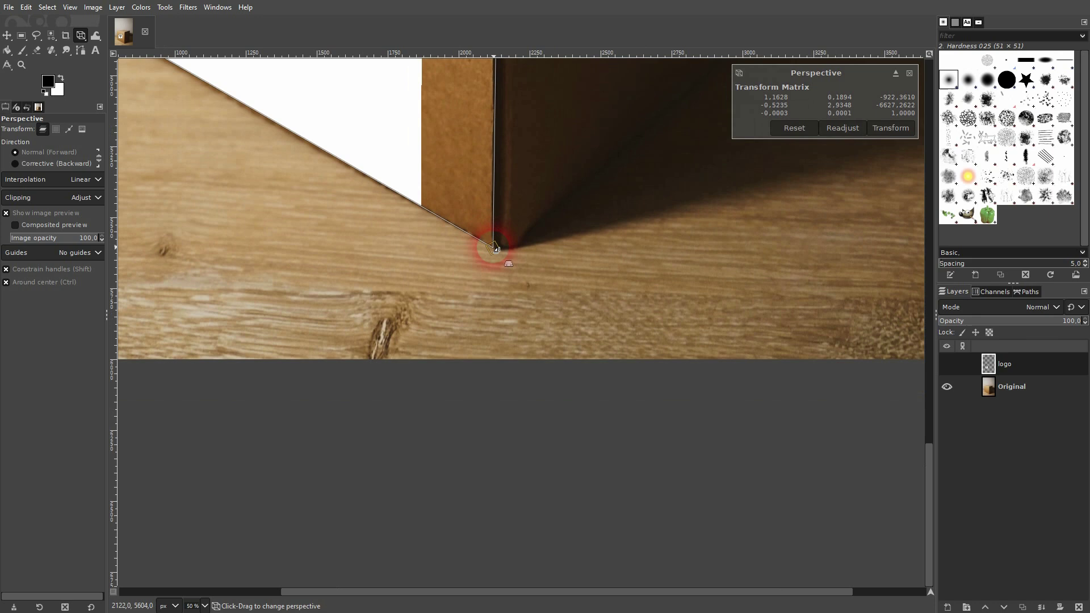
{"action": "scroll", "coordinate": [487, 226], "scroll_direction": "up", "scroll_amount": 7, "text": "ctrl"}
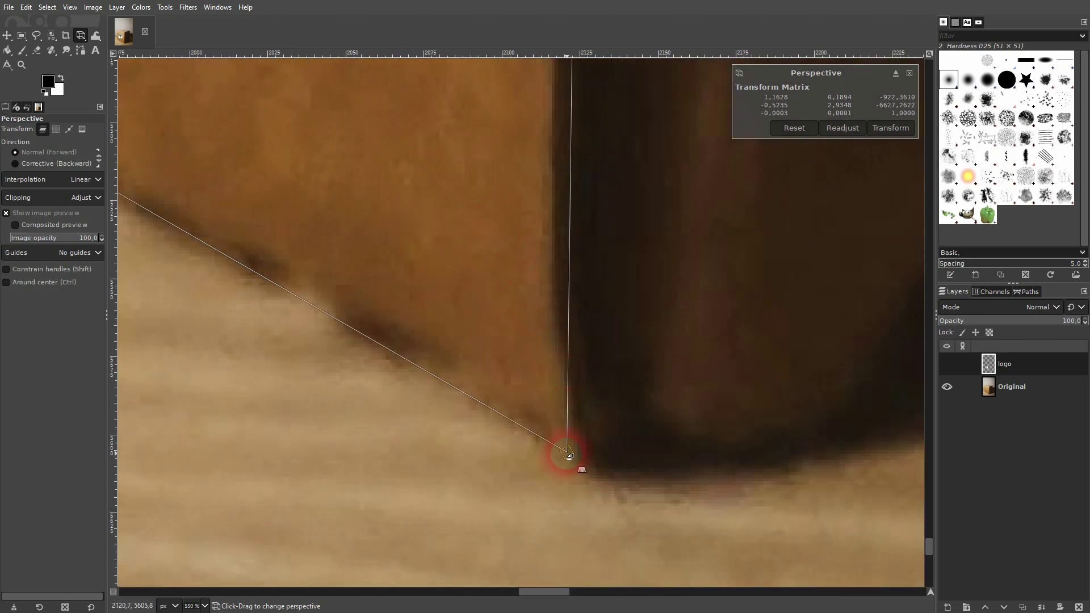
{"action": "left_click_drag", "start_coordinate": [569, 454], "coordinate": [554, 447]}
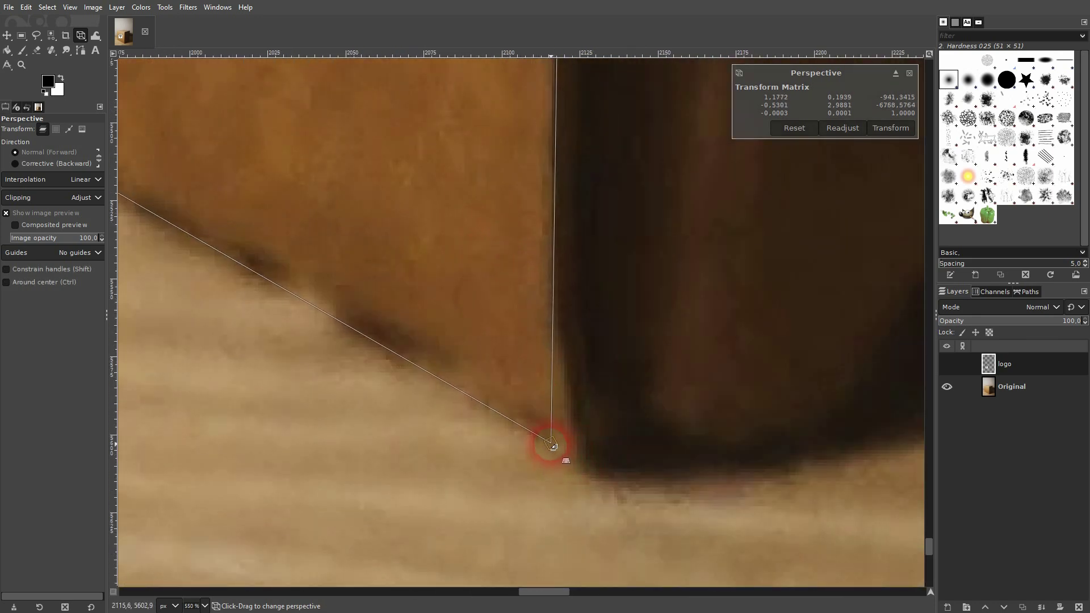
{"action": "scroll", "coordinate": [557, 252], "scroll_direction": "down", "scroll_amount": 11, "text": "ctrl"}
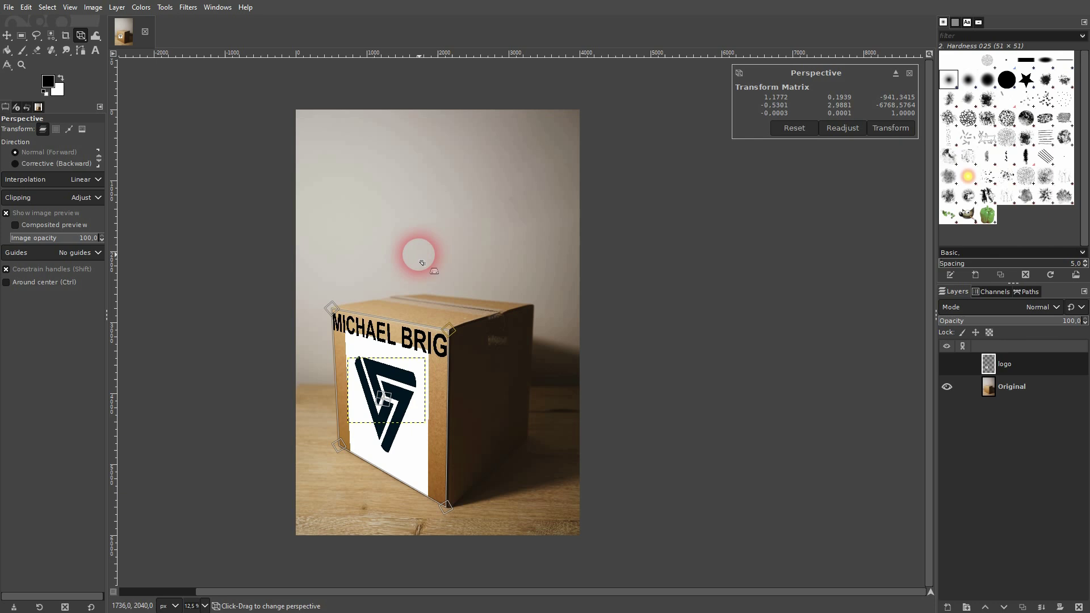
Apply the perspective transform to the logo layer.
{"action": "left_click", "coordinate": [891, 128]}
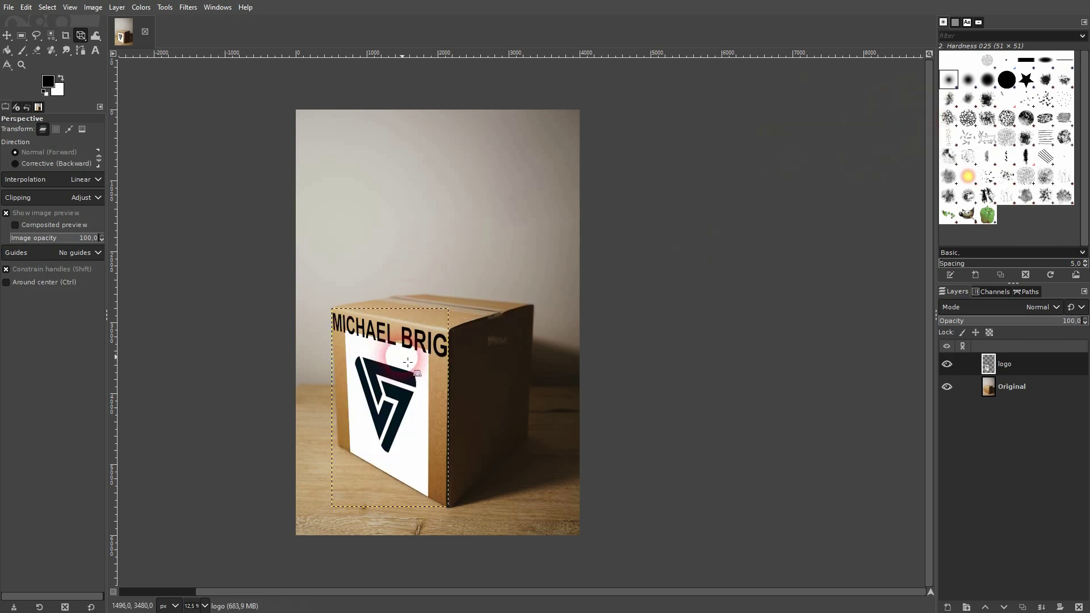
{"action": "left_click", "coordinate": [7, 35]}
{"action": "scroll", "coordinate": [343, 459], "scroll_direction": "up", "scroll_amount": 2, "text": "ctrl"}
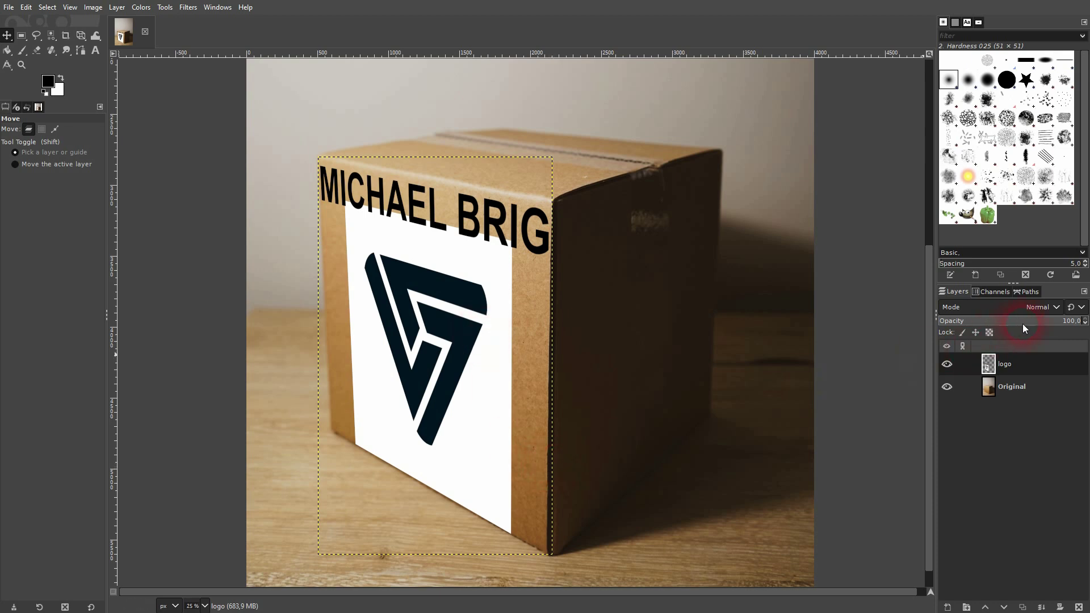
Try Multiply on the logo layer, then revert it to Normal mode.
{"action": "left_click", "coordinate": [1032, 307]}
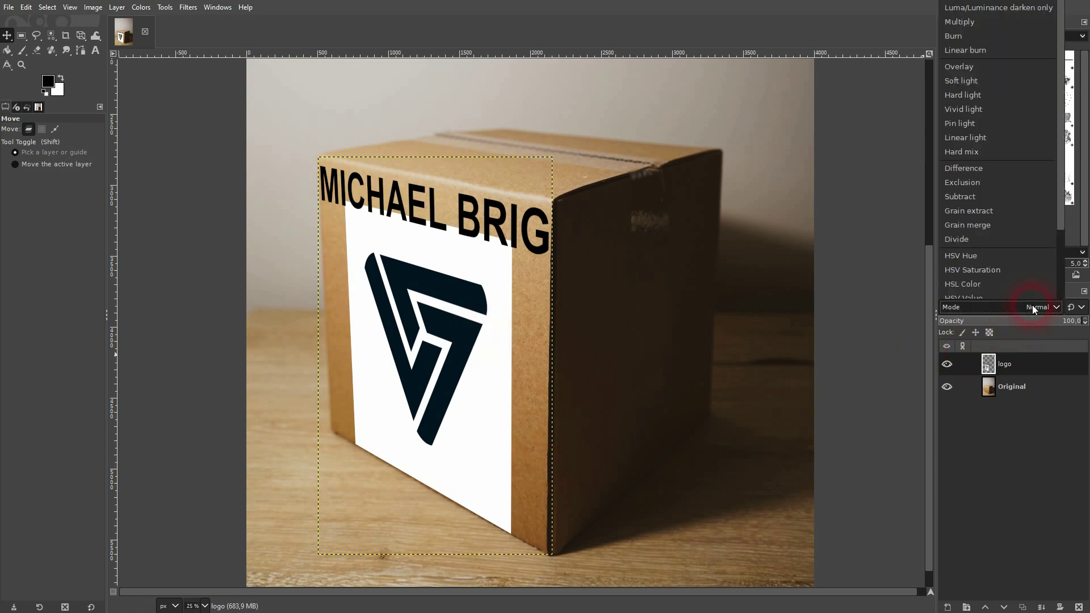
{"action": "left_click", "coordinate": [973, 21]}
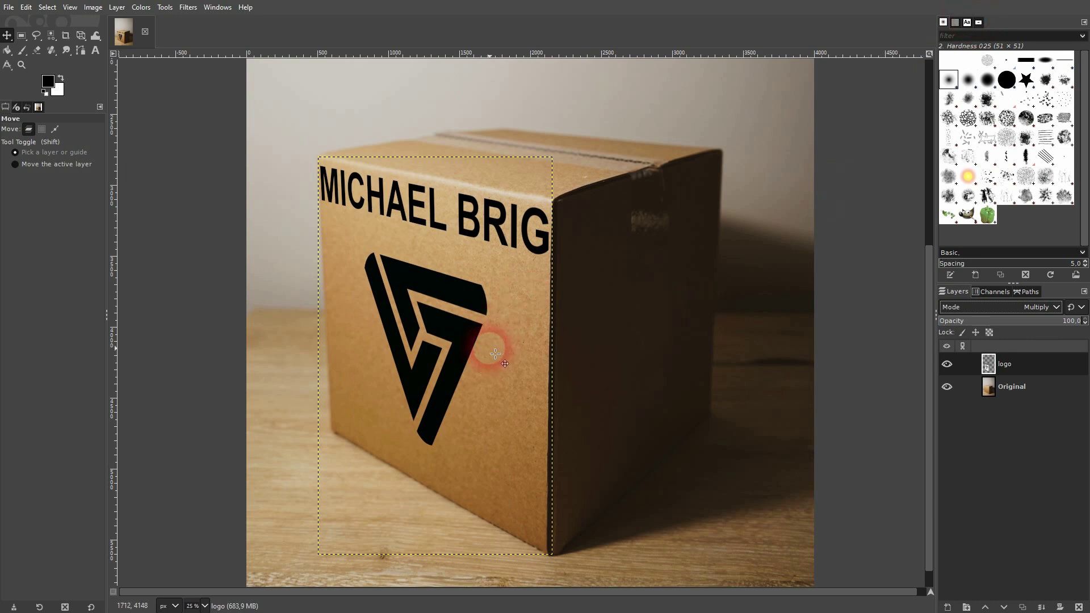
{"action": "left_click", "coordinate": [1051, 309]}
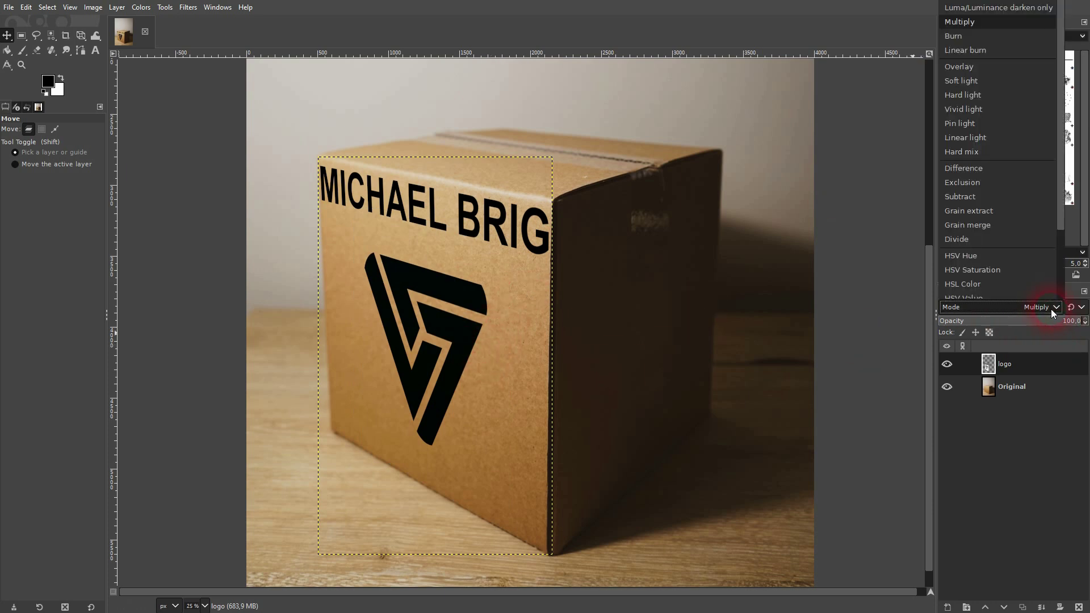
{"action": "key", "text": "Escape"}
{"action": "key", "text": "ctrl+z"}
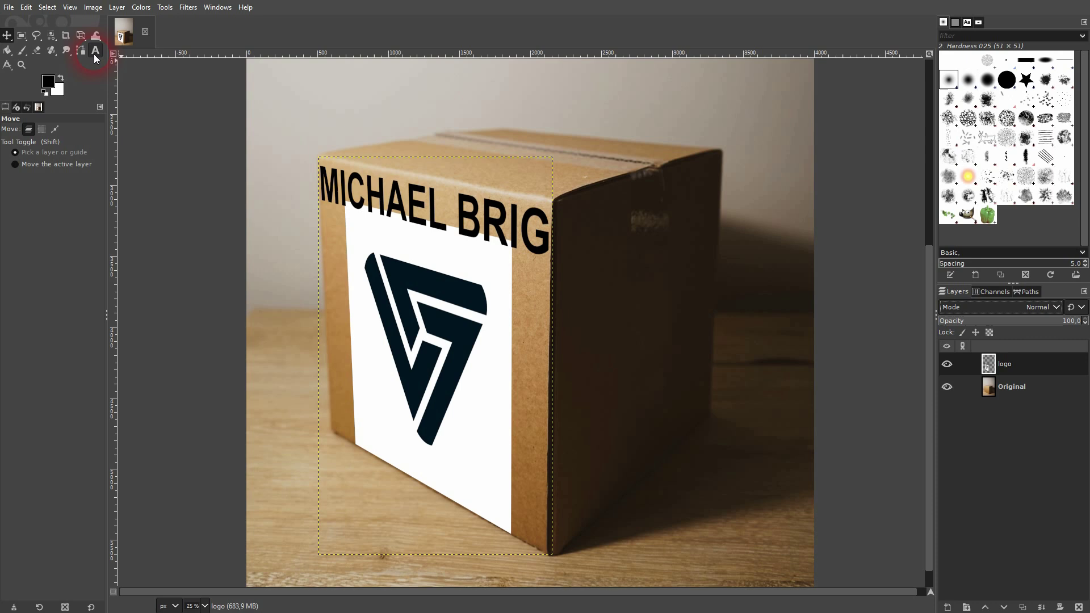
Select the logo's white background by colour with a 25.5 threshold.
{"action": "left_click", "coordinate": [50, 38]}
{"action": "left_click", "coordinate": [108, 51]}
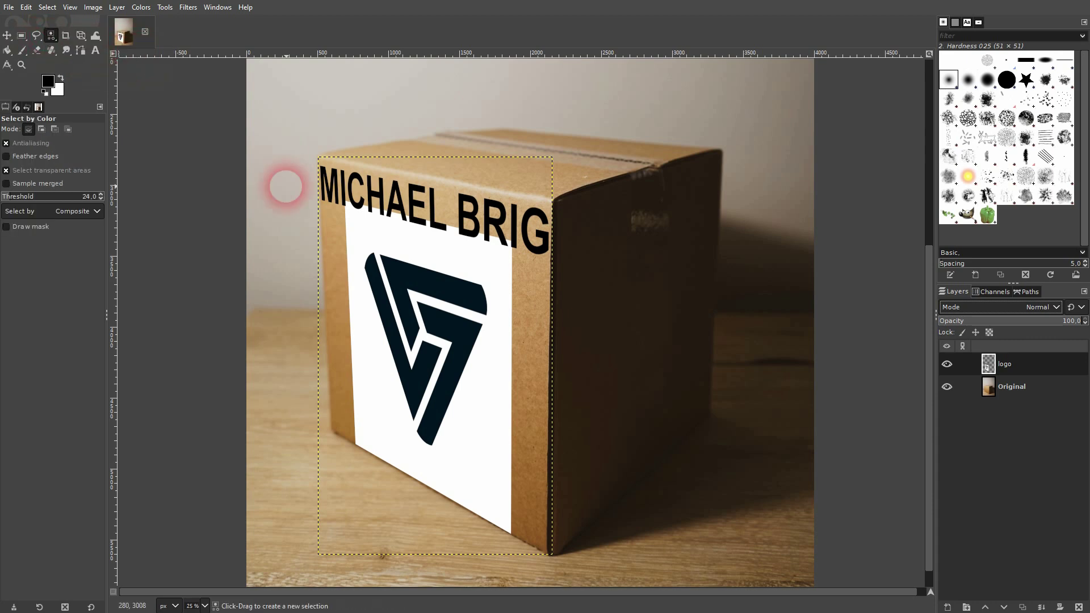
{"action": "left_click", "coordinate": [507, 415]}
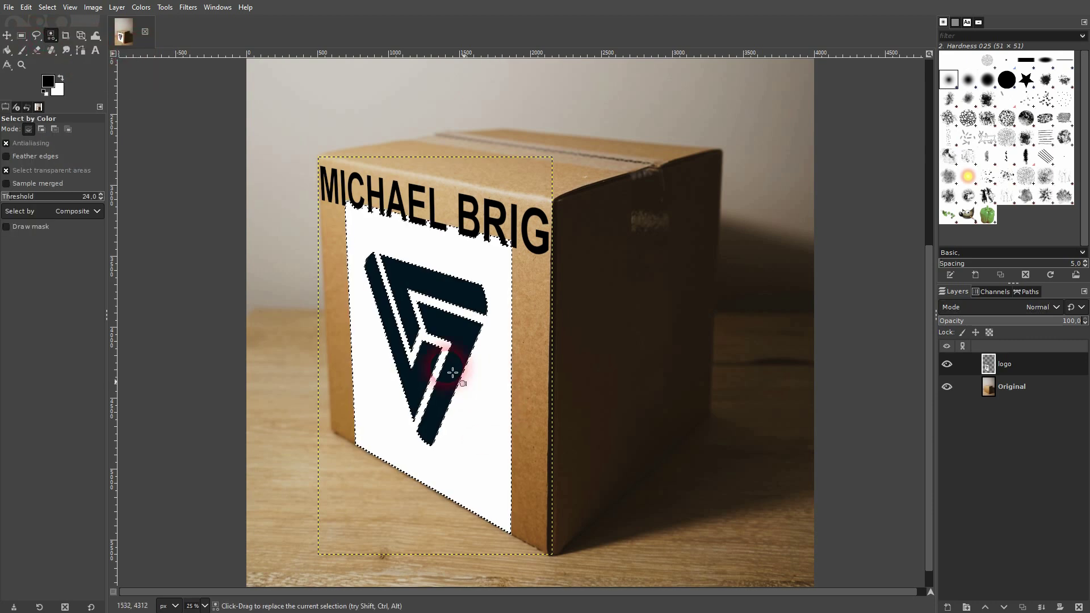
{"action": "left_click", "coordinate": [36, 196]}
{"action": "left_click_drag", "start_coordinate": [36, 196], "coordinate": [12, 197]}
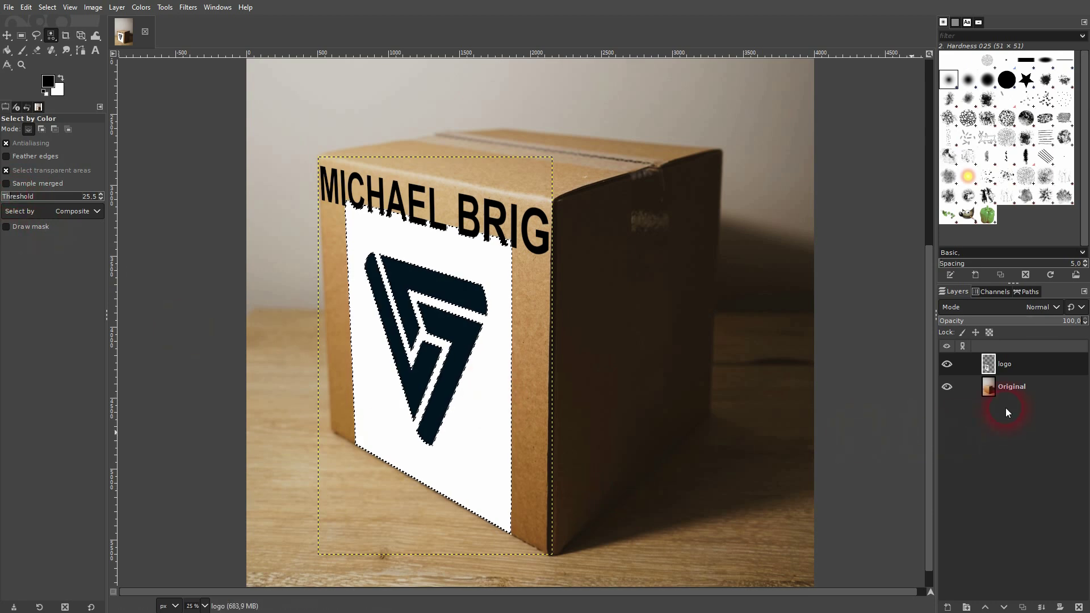
{"action": "left_click_drag", "start_coordinate": [511, 428], "coordinate": [507, 429]}
Delete the white background from the logo layer and clear the selection.
{"action": "left_click", "coordinate": [1016, 361]}
{"action": "key", "text": "Delete"}
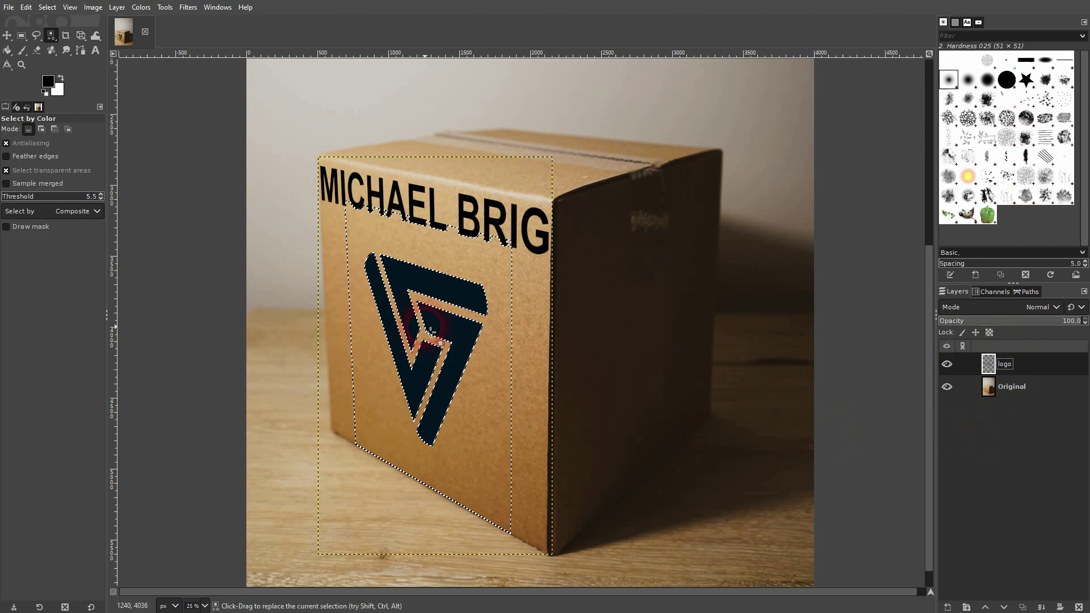
{"action": "left_click", "coordinate": [464, 356]}
{"action": "scroll", "coordinate": [441, 397], "scroll_direction": "up", "scroll_amount": 9}
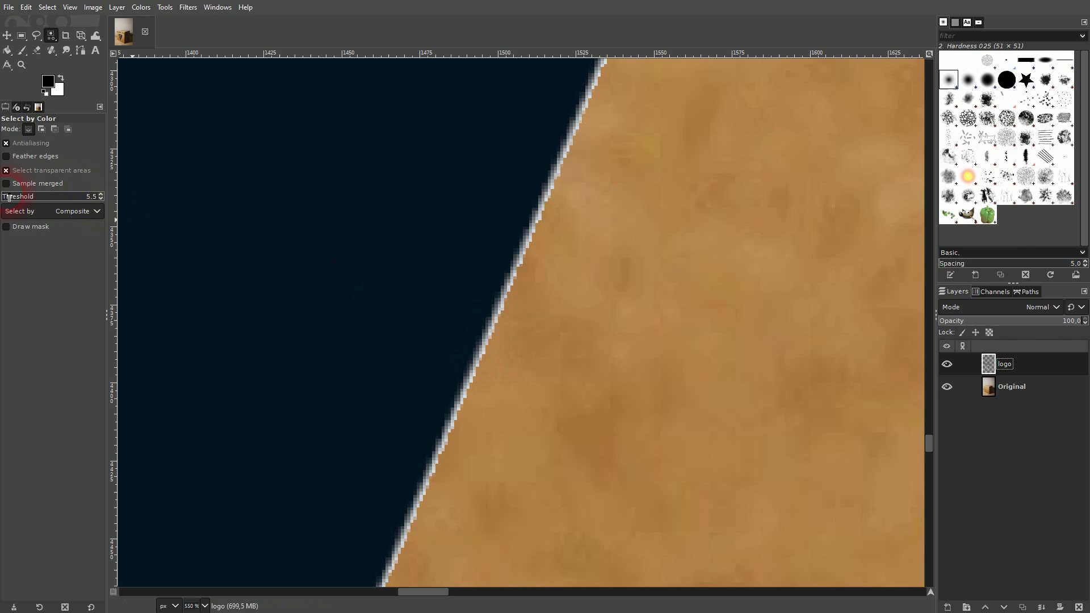
{"action": "scroll", "coordinate": [488, 334], "scroll_direction": "down", "scroll_amount": 9}
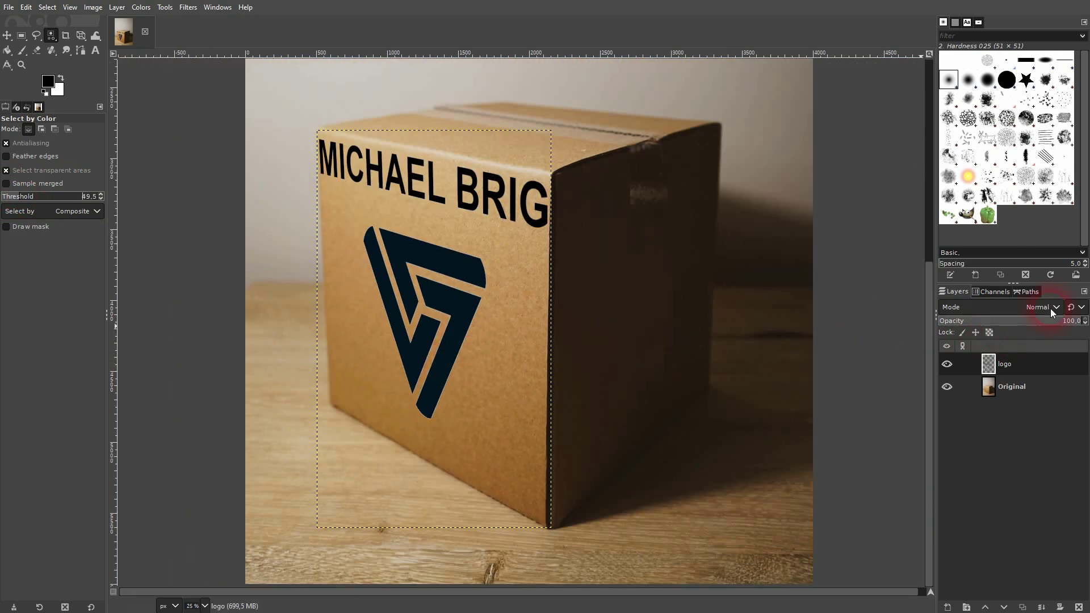
Set the logo layer's blend mode to Multiply.
{"action": "left_click", "coordinate": [1050, 308]}
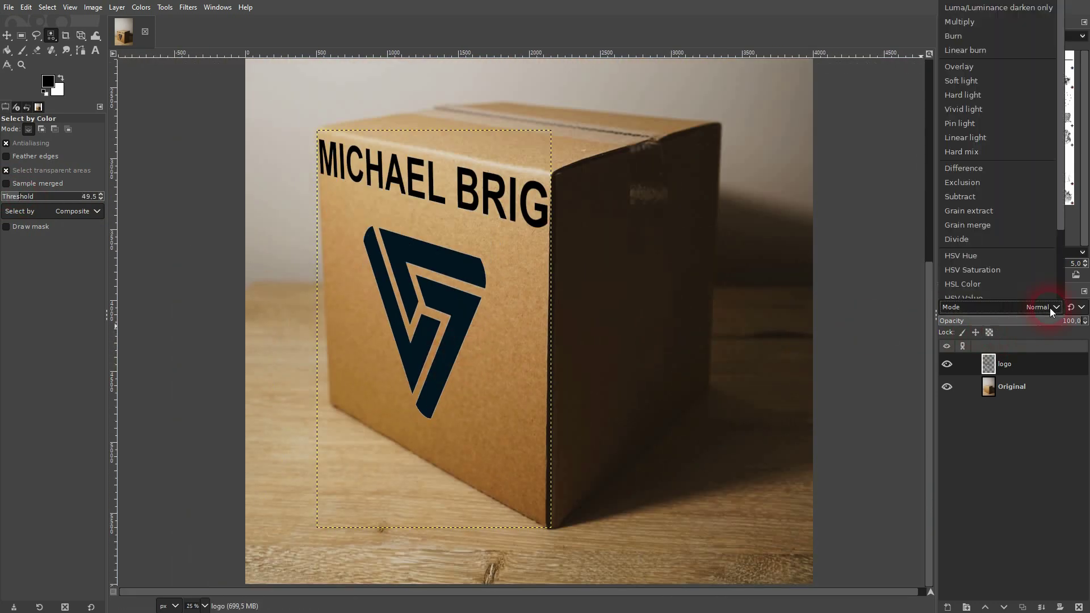
{"action": "left_click", "coordinate": [962, 22]}
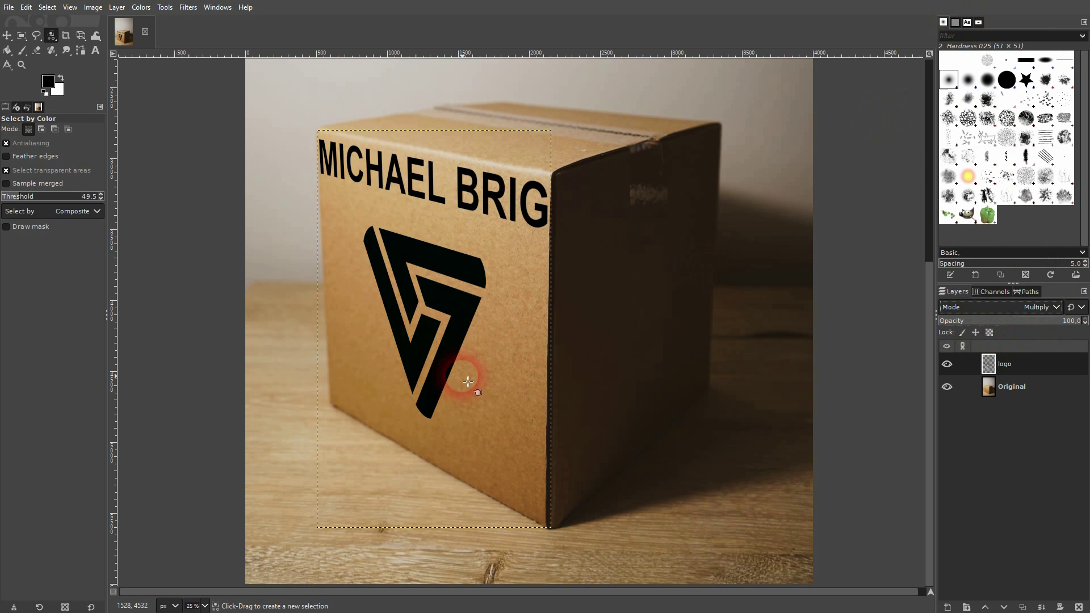
{"action": "left_click", "coordinate": [8, 35]}
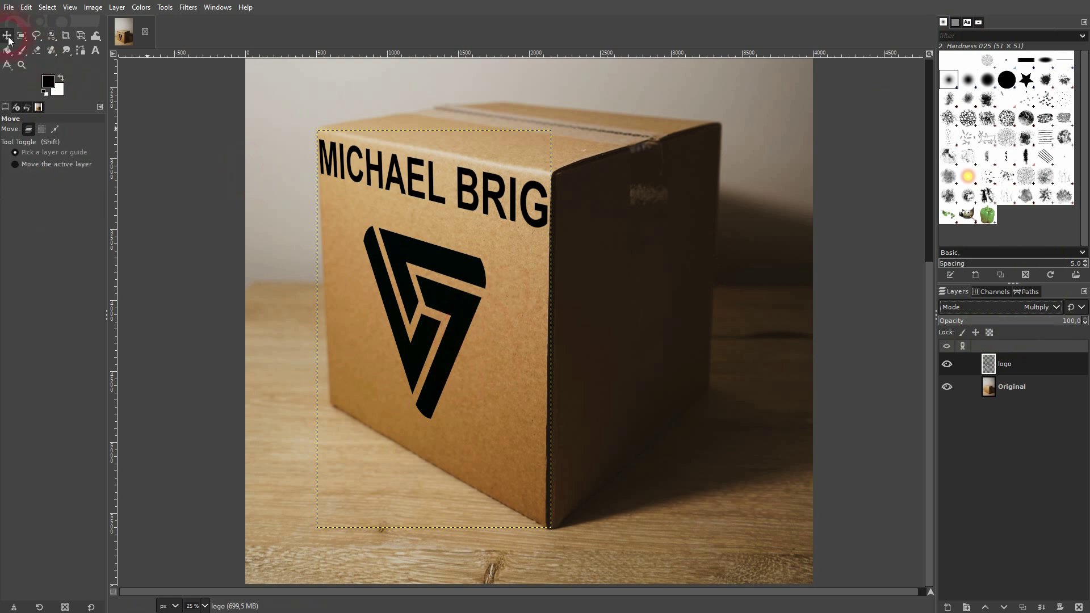
Scale the logo layer down to about half size around its centre.
{"action": "left_click", "coordinate": [81, 37]}
{"action": "left_click", "coordinate": [152, 63]}
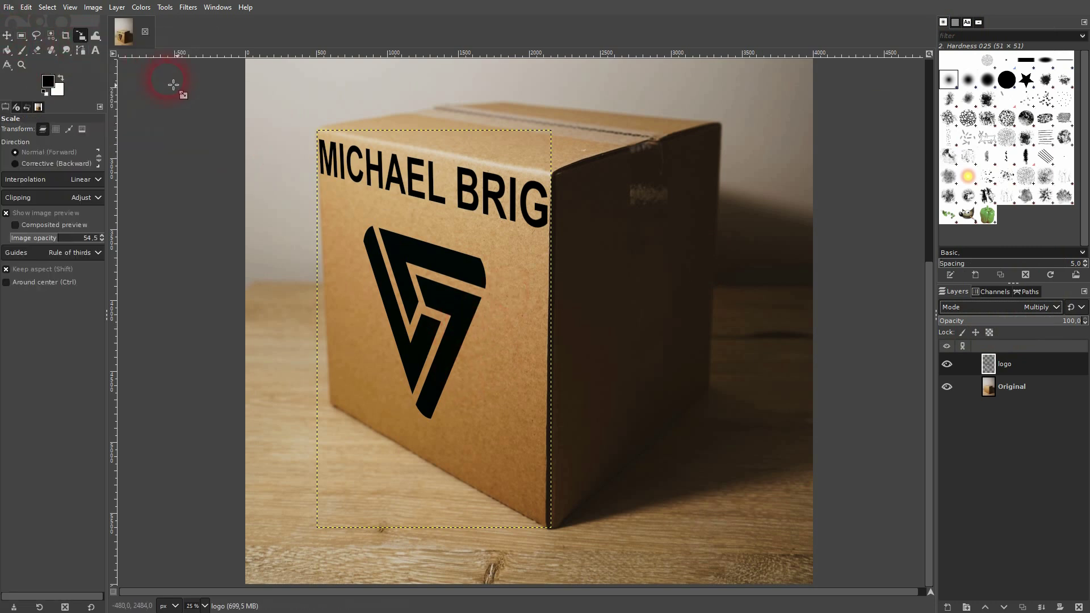
{"action": "left_click", "coordinate": [463, 322]}
{"action": "left_click_drag", "start_coordinate": [559, 335], "coordinate": [506, 356]}
{"action": "left_click", "coordinate": [893, 145]}
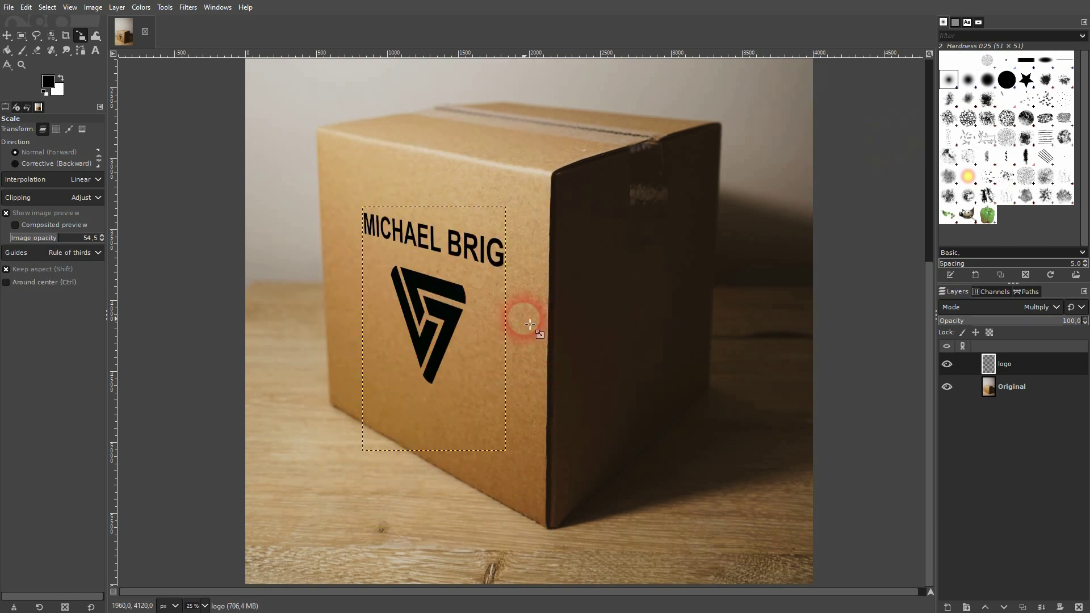
{"action": "scroll", "coordinate": [477, 323], "scroll_direction": "down", "scroll_amount": 2}
Duplicate the Original photo layer.
{"action": "left_click", "coordinate": [6, 39]}
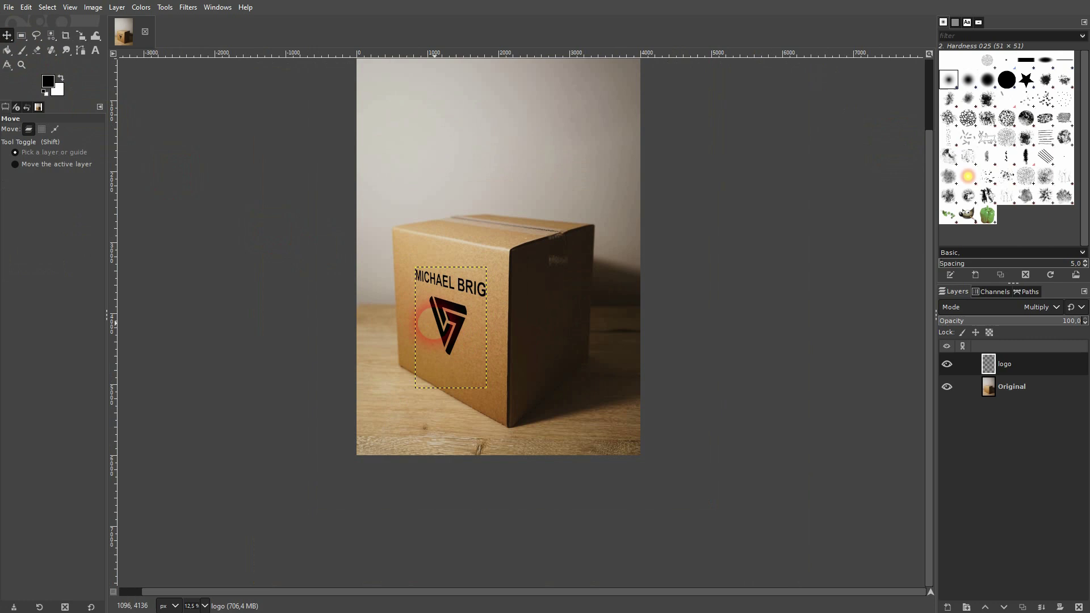
{"action": "left_click", "coordinate": [1012, 386]}
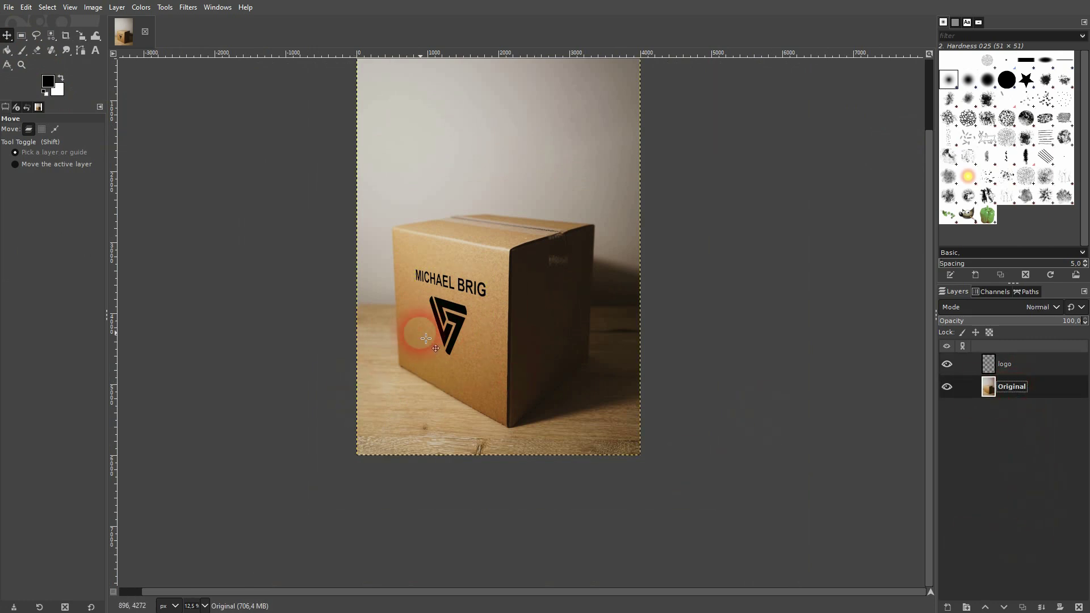
{"action": "scroll", "coordinate": [437, 337], "scroll_direction": "up", "scroll_amount": 1}
{"action": "scroll", "coordinate": [436, 338], "scroll_direction": "up", "scroll_amount": 1}
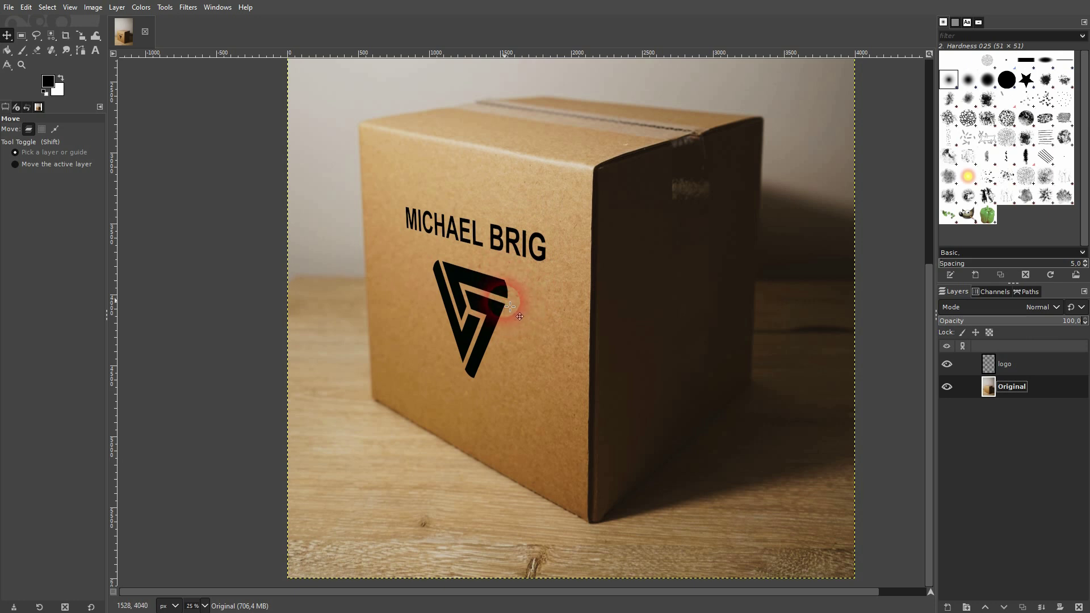
{"action": "scroll", "coordinate": [510, 306], "scroll_direction": "up", "scroll_amount": 3}
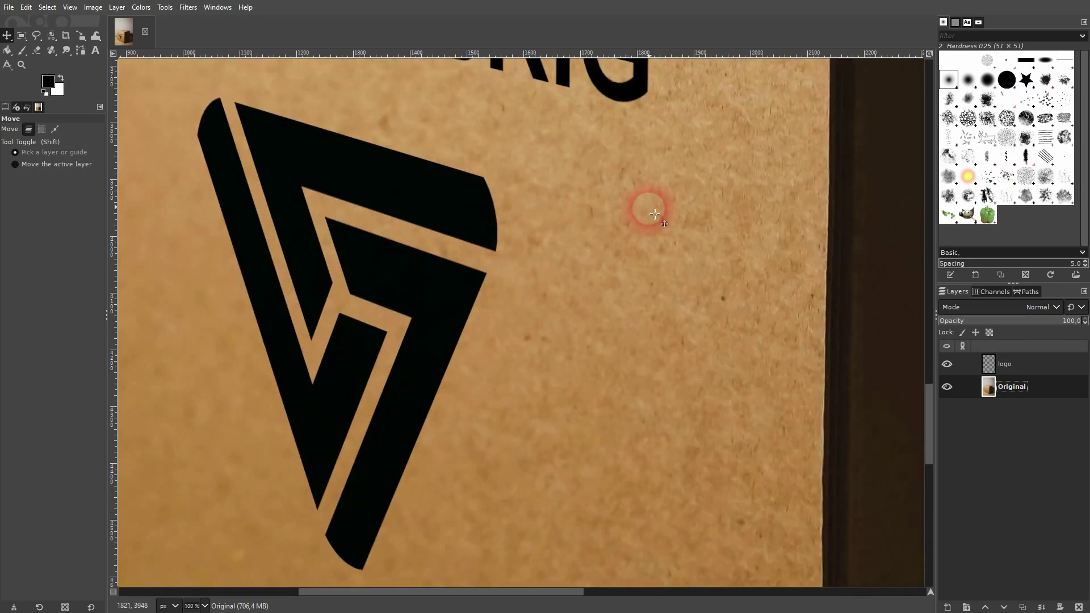
{"action": "scroll", "coordinate": [531, 233], "scroll_direction": "down", "scroll_amount": 3}
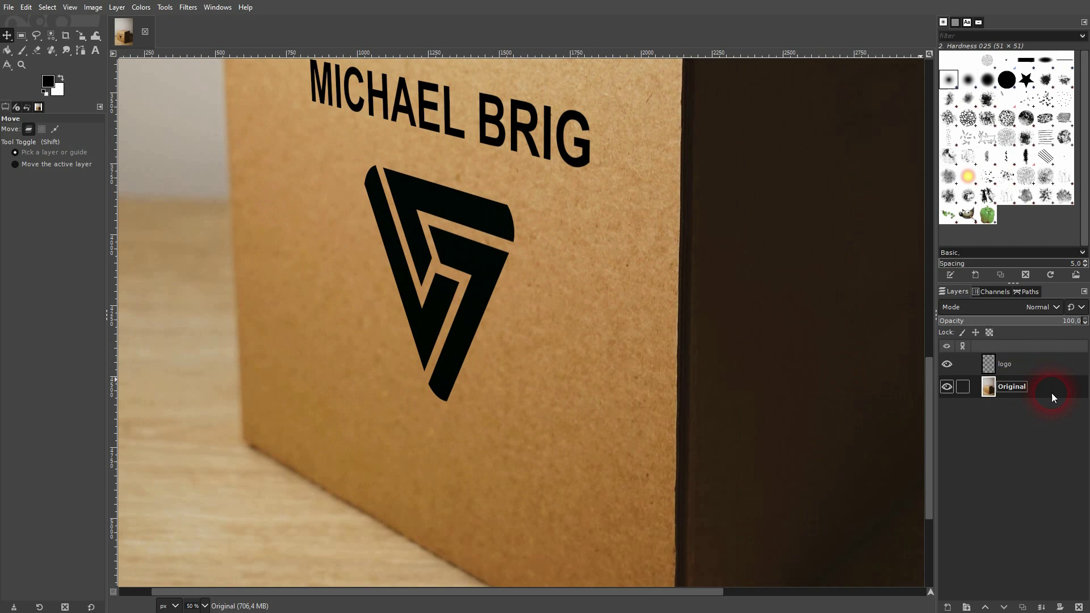
{"action": "left_click", "coordinate": [1041, 607]}
Turn the logo's alpha into a selection and add it as Original copy's layer mask.
{"action": "left_click", "coordinate": [1020, 387]}
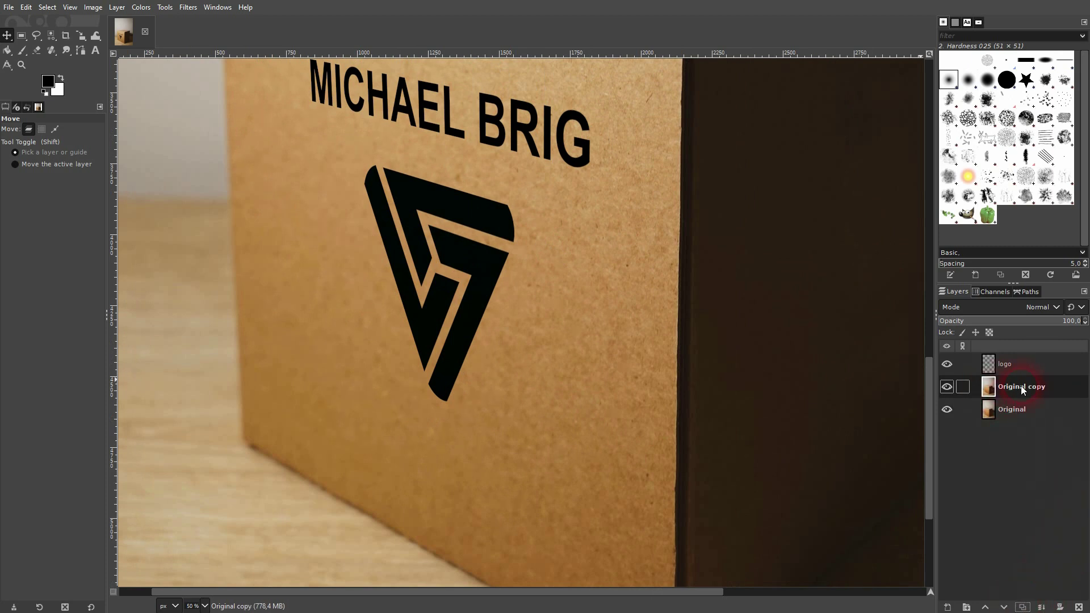
{"action": "right_click", "coordinate": [992, 365]}
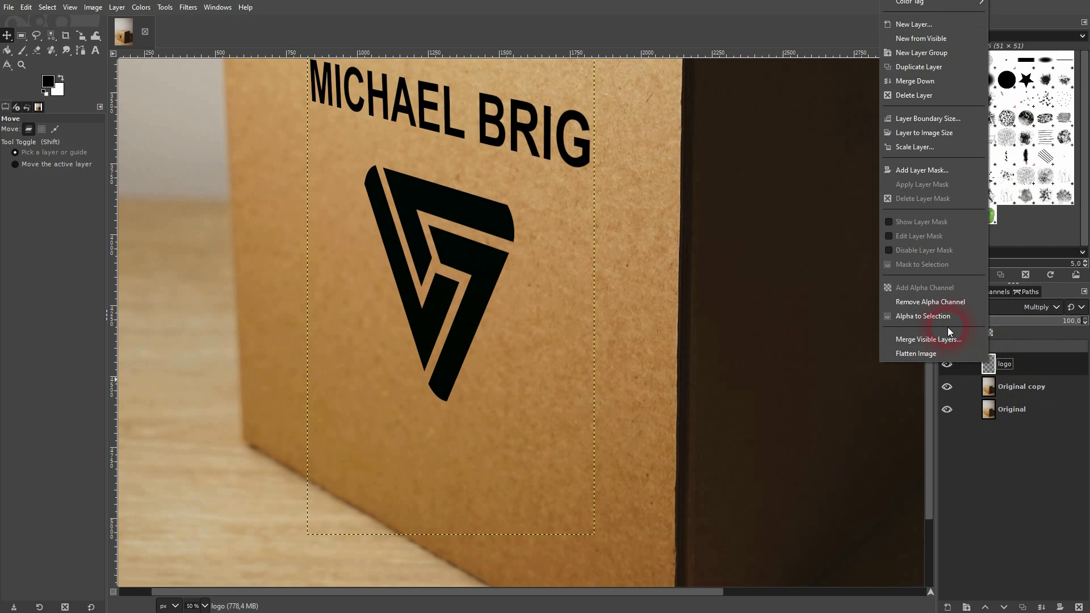
{"action": "left_click", "coordinate": [949, 322]}
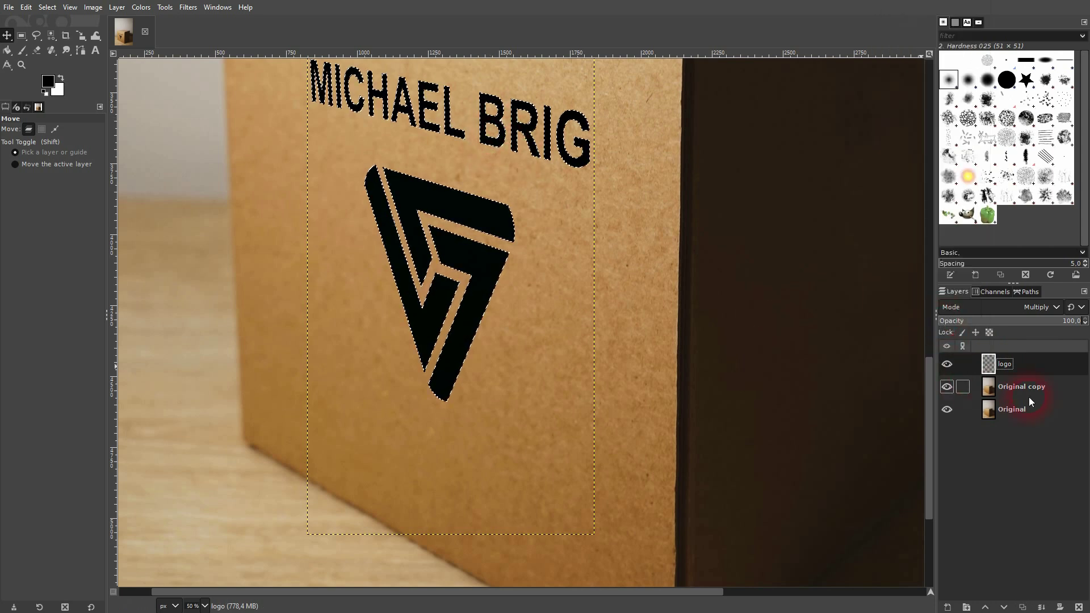
{"action": "left_click", "coordinate": [1017, 387]}
{"action": "right_click", "coordinate": [1018, 387]}
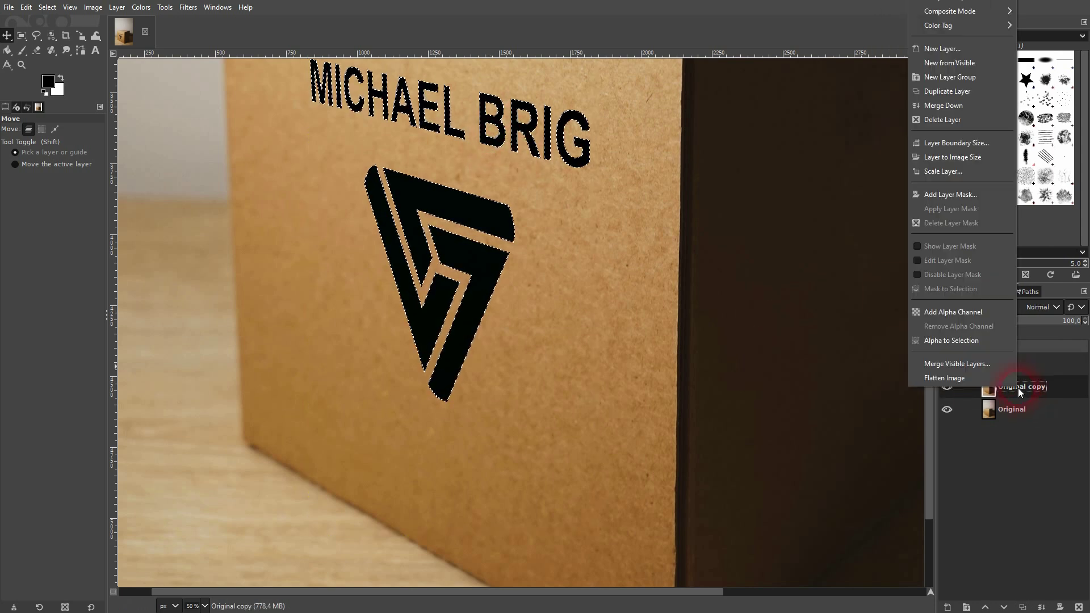
{"action": "left_click", "coordinate": [946, 194]}
{"action": "left_click", "coordinate": [909, 206]}
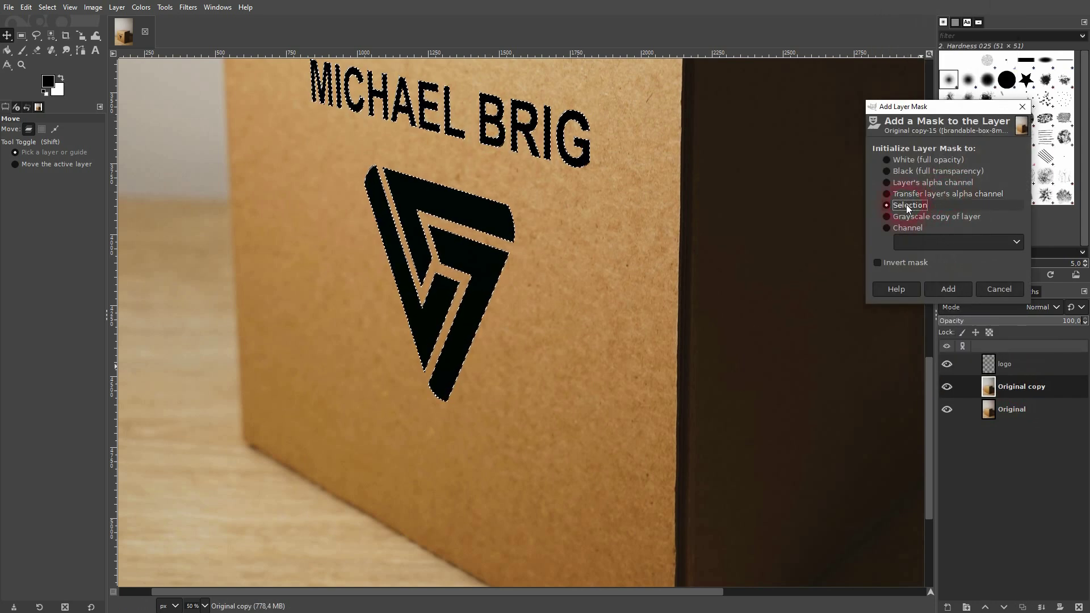
{"action": "left_click", "coordinate": [956, 287]}
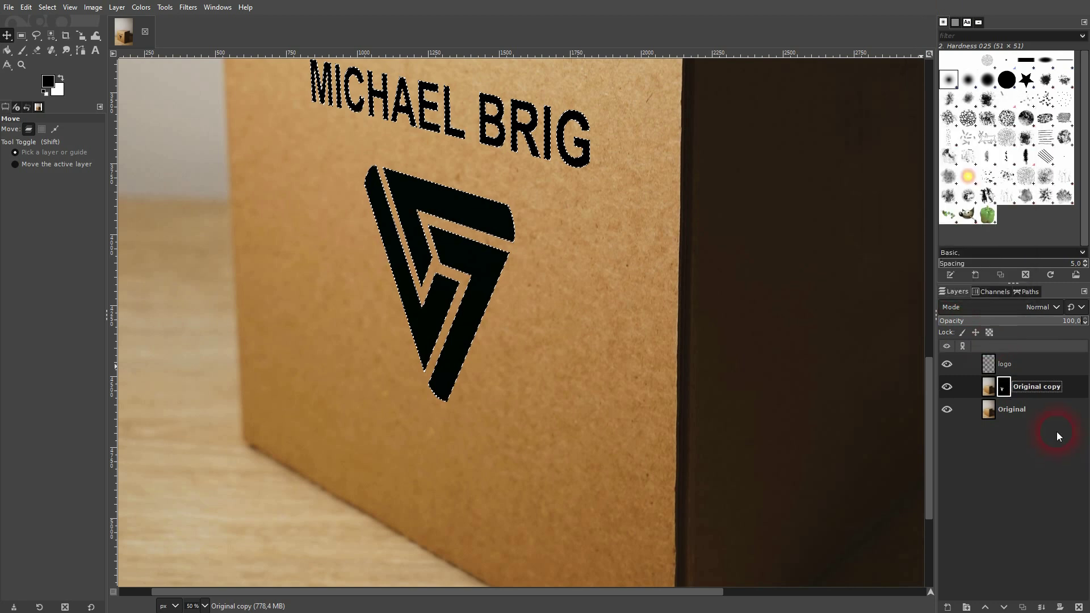
Raise Original copy above the logo layer and clear the selection.
{"action": "left_click", "coordinate": [986, 608]}
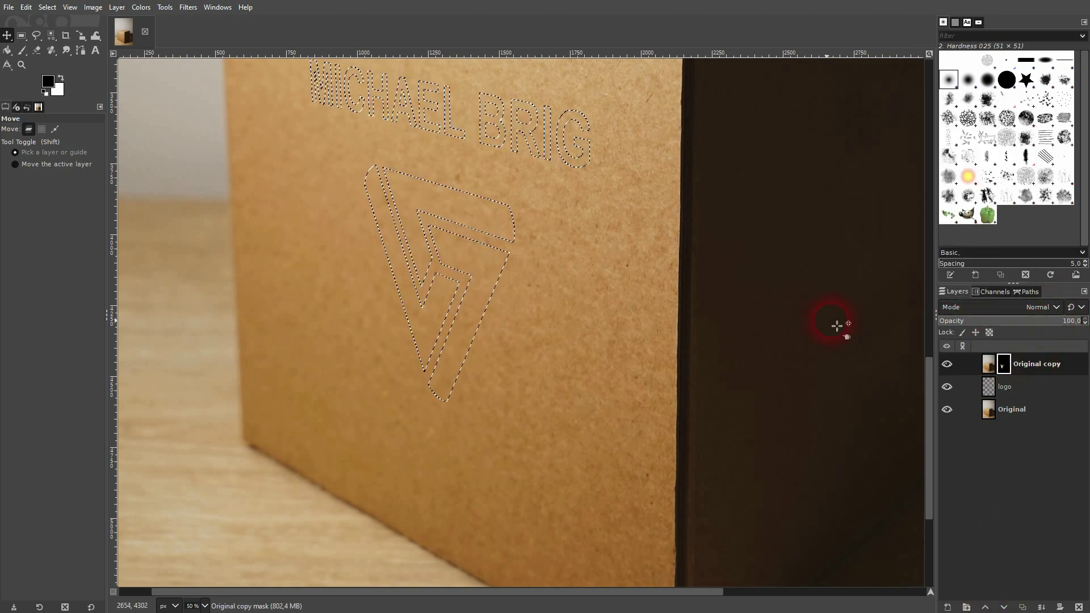
{"action": "key", "text": "shift+ctrl+a"}
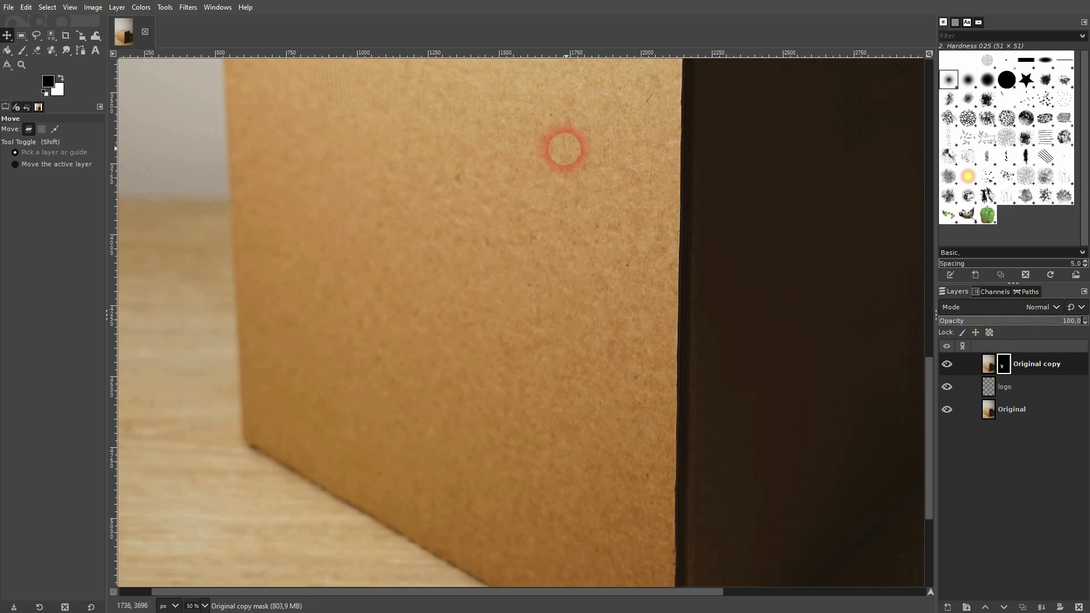
{"action": "left_click", "coordinate": [1004, 322]}
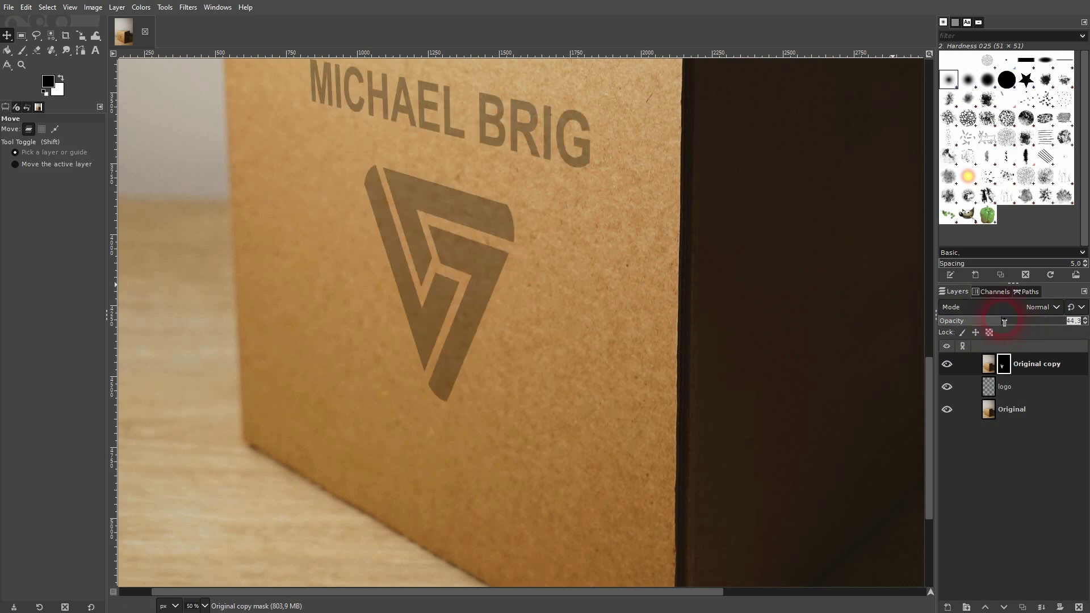
{"action": "left_click_drag", "start_coordinate": [1067, 321], "coordinate": [1086, 321]}
Set Original copy to Grain merge mode at 100% opacity.
{"action": "left_click", "coordinate": [1052, 307]}
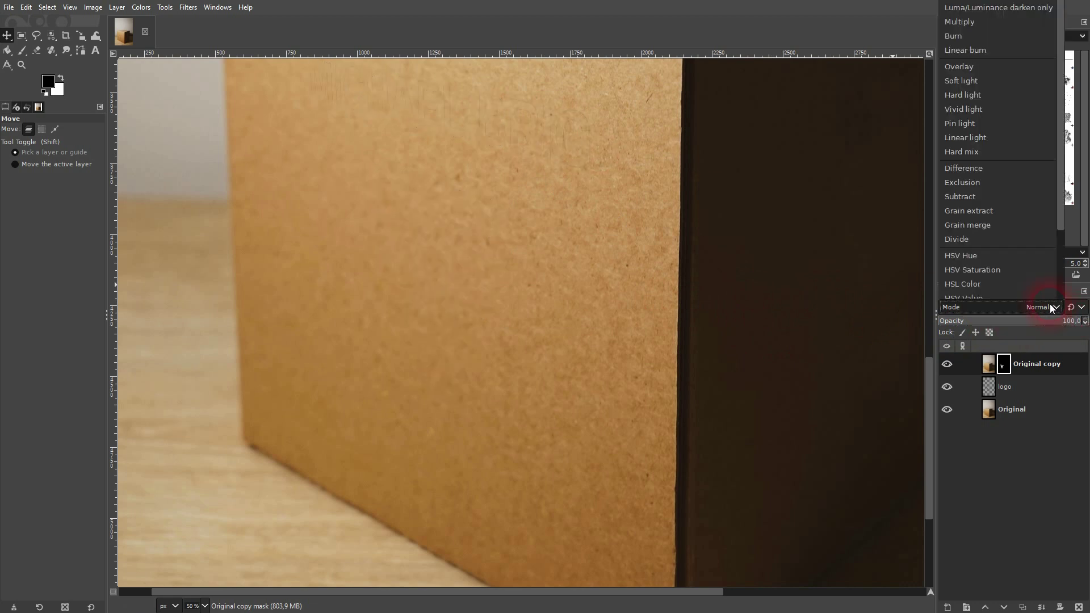
{"action": "left_click", "coordinate": [982, 226]}
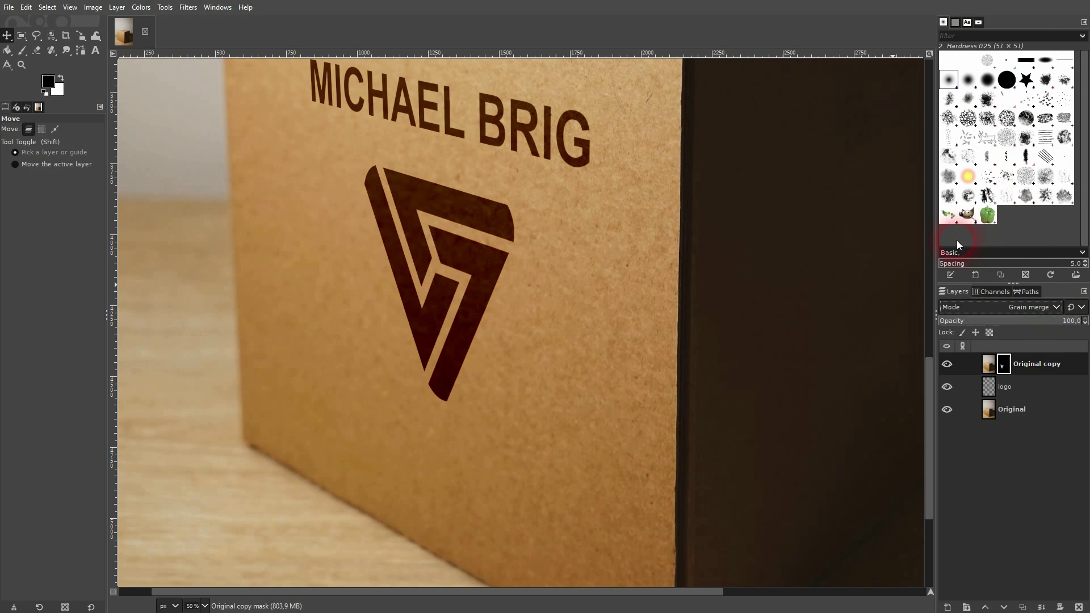
{"action": "left_click", "coordinate": [1005, 322]}
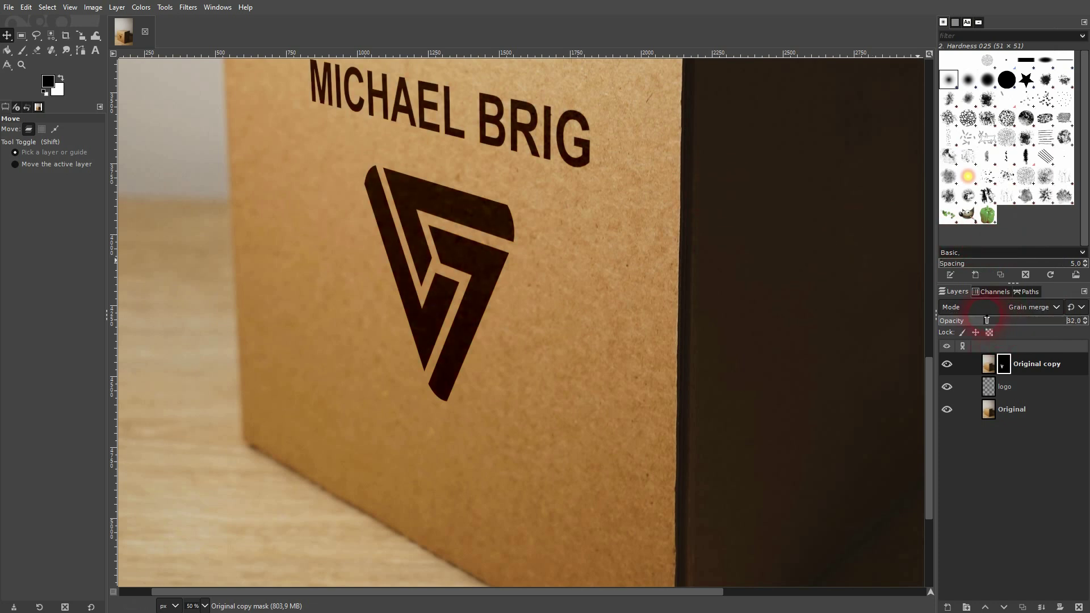
{"action": "scroll", "coordinate": [574, 117], "scroll_direction": "up", "scroll_amount": 6}
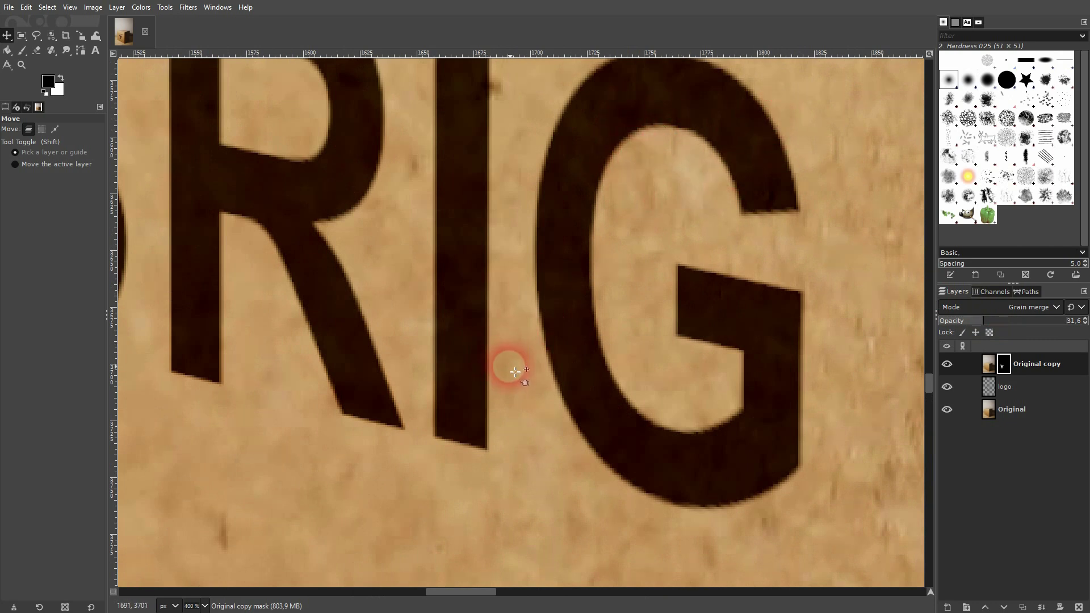
{"action": "scroll", "coordinate": [515, 372], "scroll_direction": "down", "scroll_amount": 7}
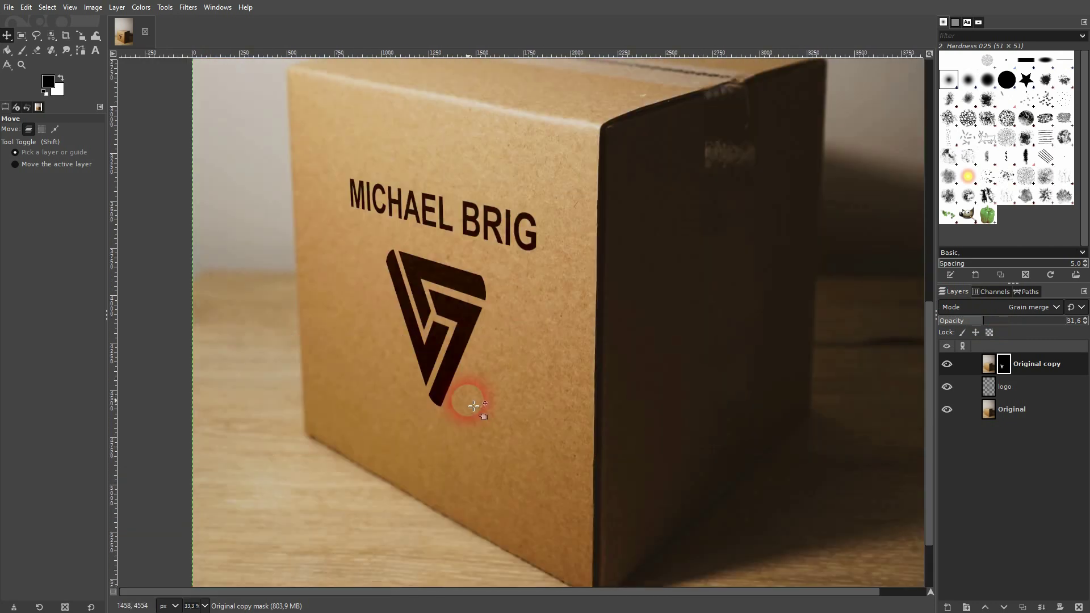
{"action": "scroll", "coordinate": [400, 335], "scroll_direction": "down", "scroll_amount": 2}
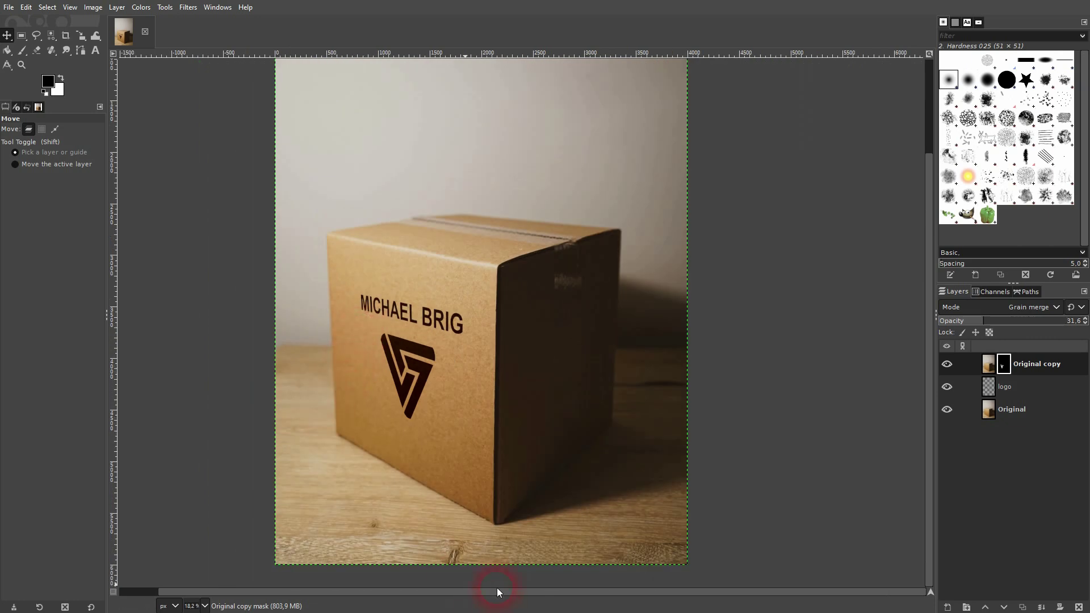
{"action": "left_click_drag", "start_coordinate": [499, 591], "coordinate": [442, 591]}
{"action": "left_click", "coordinate": [1033, 413]}
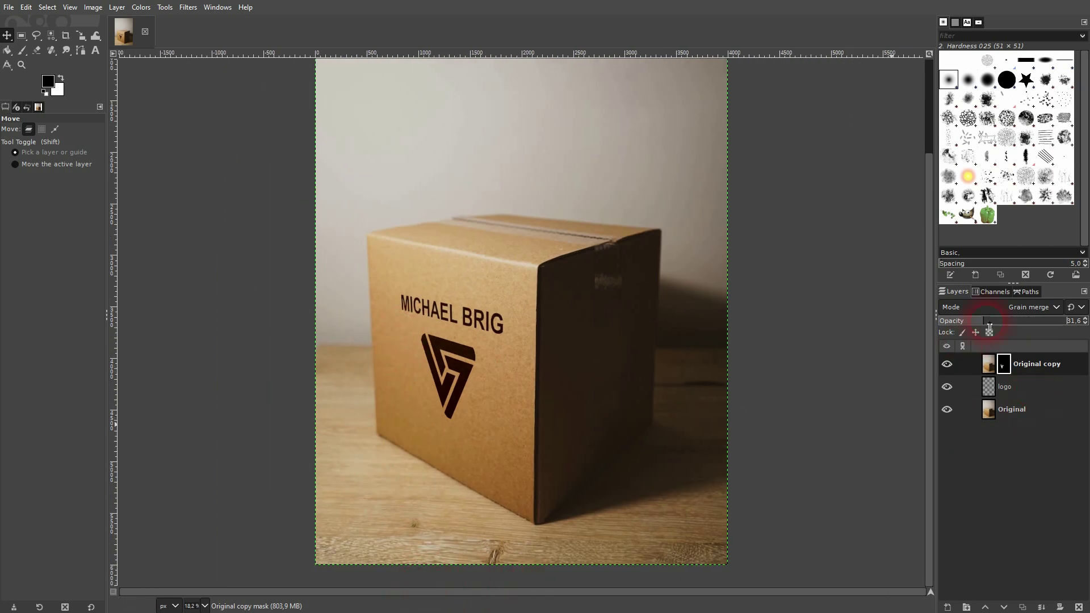
{"action": "left_click_drag", "start_coordinate": [1032, 323], "coordinate": [1086, 322]}
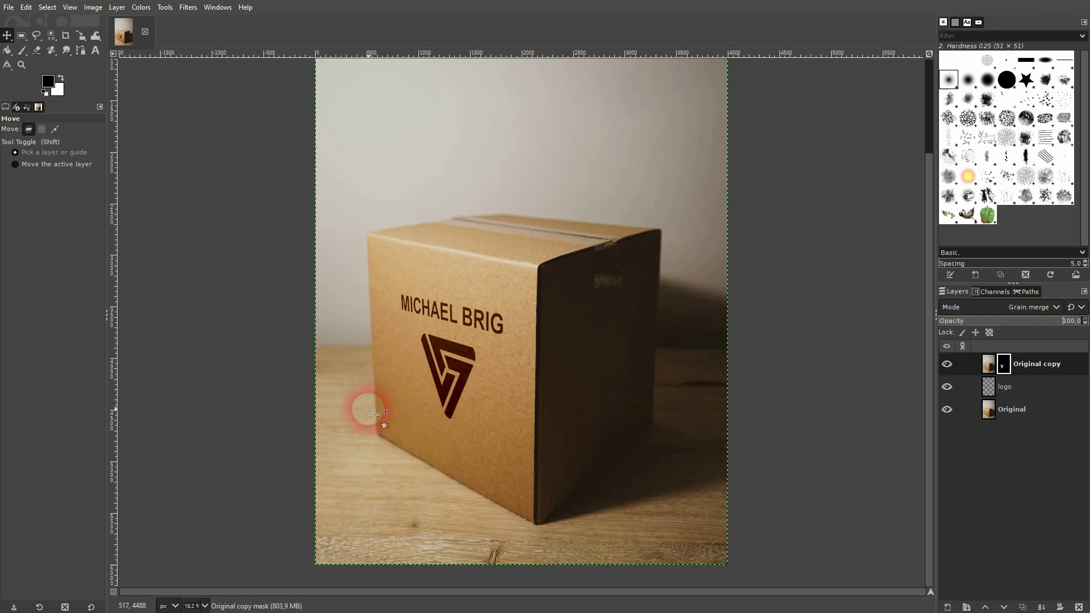
Zoom around the box to inspect the cardboard texture showing through the logo.
{"action": "scroll", "coordinate": [361, 424], "scroll_direction": "up", "scroll_amount": 1}
{"action": "scroll", "coordinate": [555, 360], "scroll_direction": "up", "scroll_amount": 2}
{"action": "scroll", "coordinate": [629, 263], "scroll_direction": "up", "scroll_amount": 3}
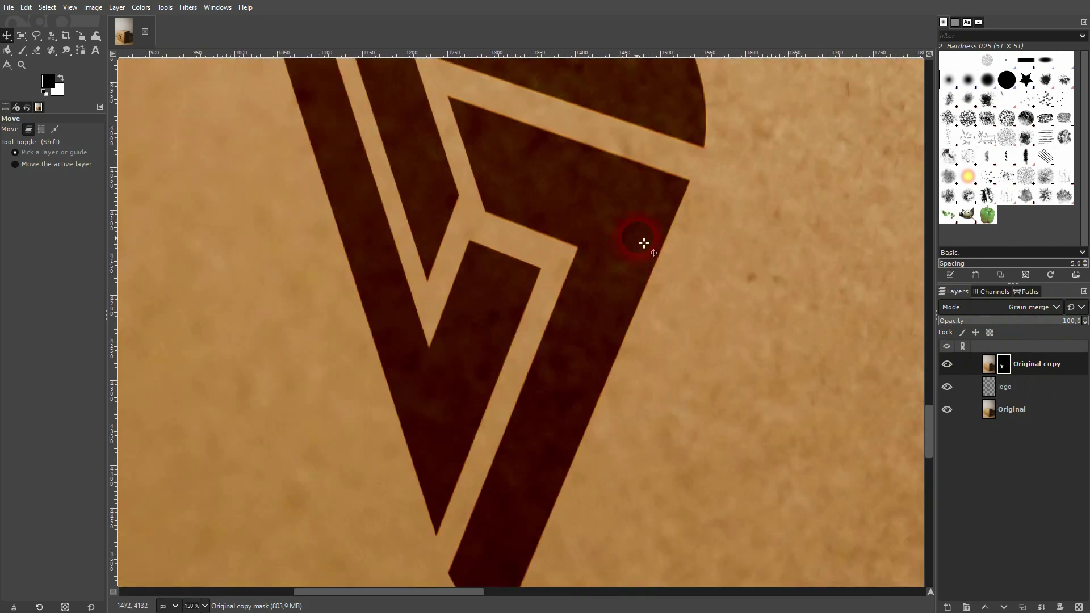
{"action": "scroll", "coordinate": [616, 301], "scroll_direction": "down", "scroll_amount": 2}
{"action": "scroll", "coordinate": [616, 301], "scroll_direction": "down", "scroll_amount": 1}
{"action": "scroll", "coordinate": [616, 300], "scroll_direction": "down", "scroll_amount": 1}
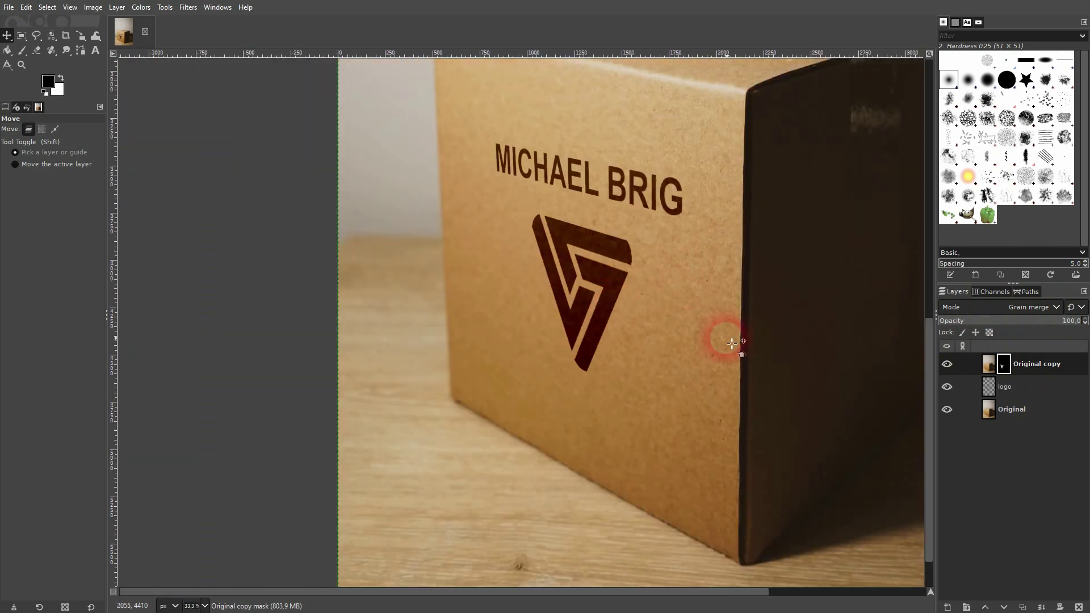
{"action": "scroll", "coordinate": [730, 343], "scroll_direction": "down", "scroll_amount": 1}
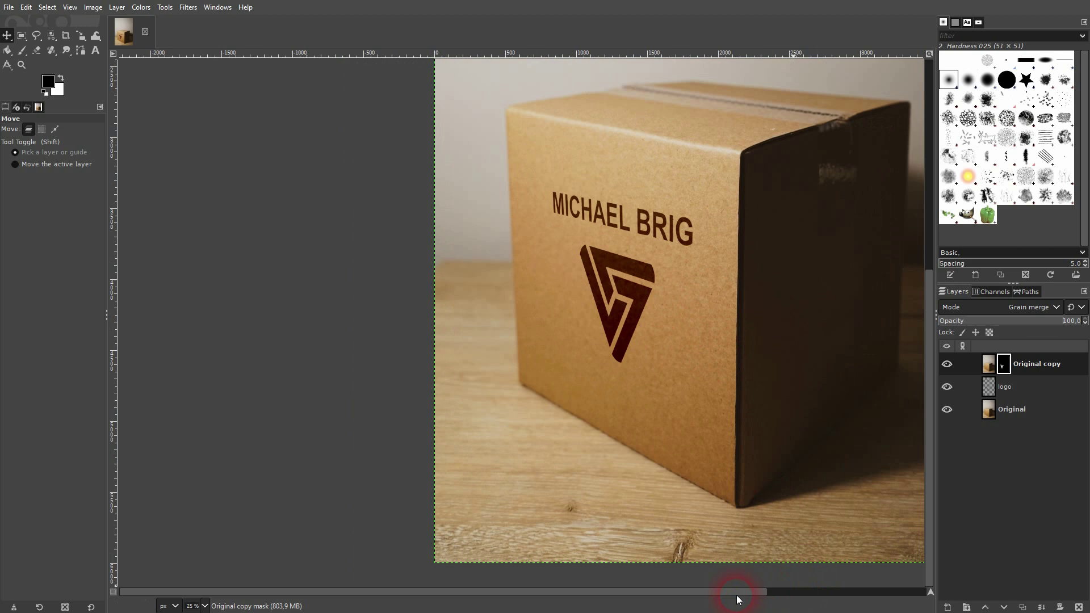
{"action": "left_click_drag", "start_coordinate": [739, 596], "coordinate": [931, 556]}
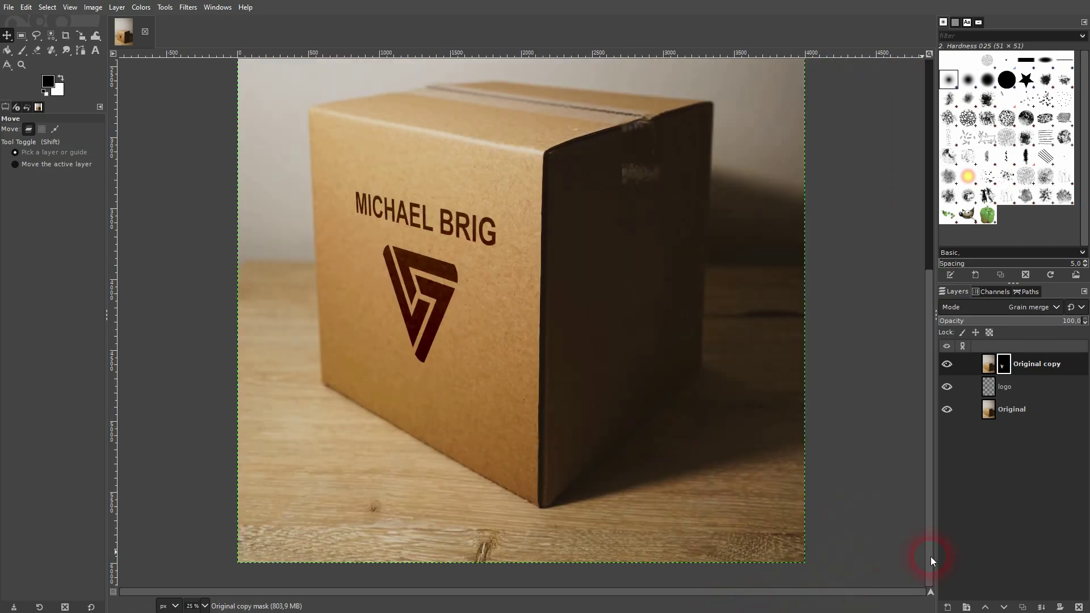
Create a new layer named 'black' filled with the black foreground colour.
{"action": "left_click", "coordinate": [948, 607]}
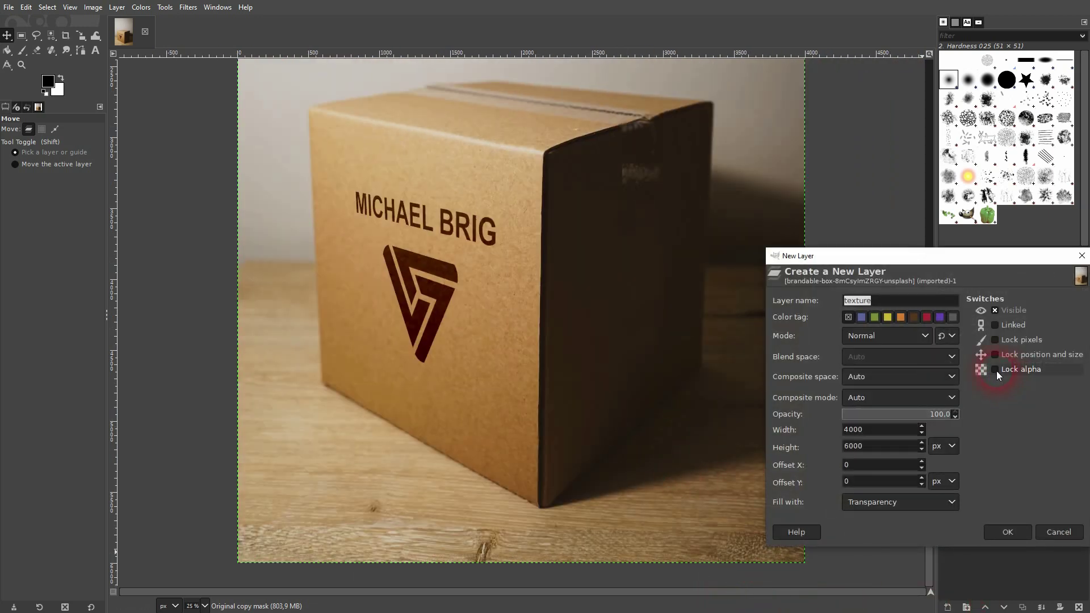
{"action": "type", "text": "black"}
{"action": "left_click", "coordinate": [901, 499]}
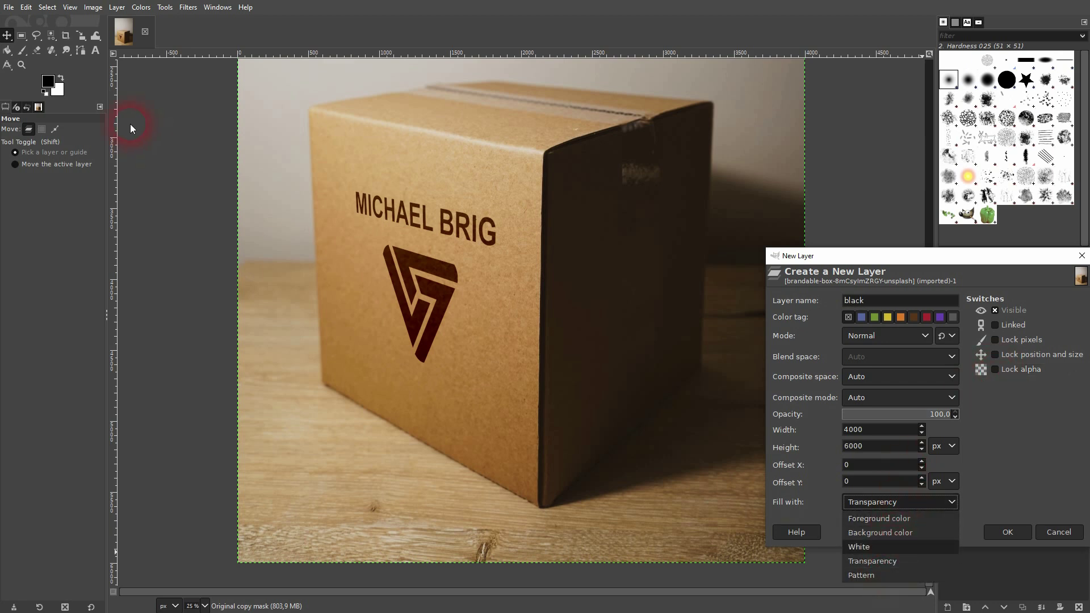
{"action": "left_click", "coordinate": [868, 519]}
{"action": "left_click", "coordinate": [1016, 528]}
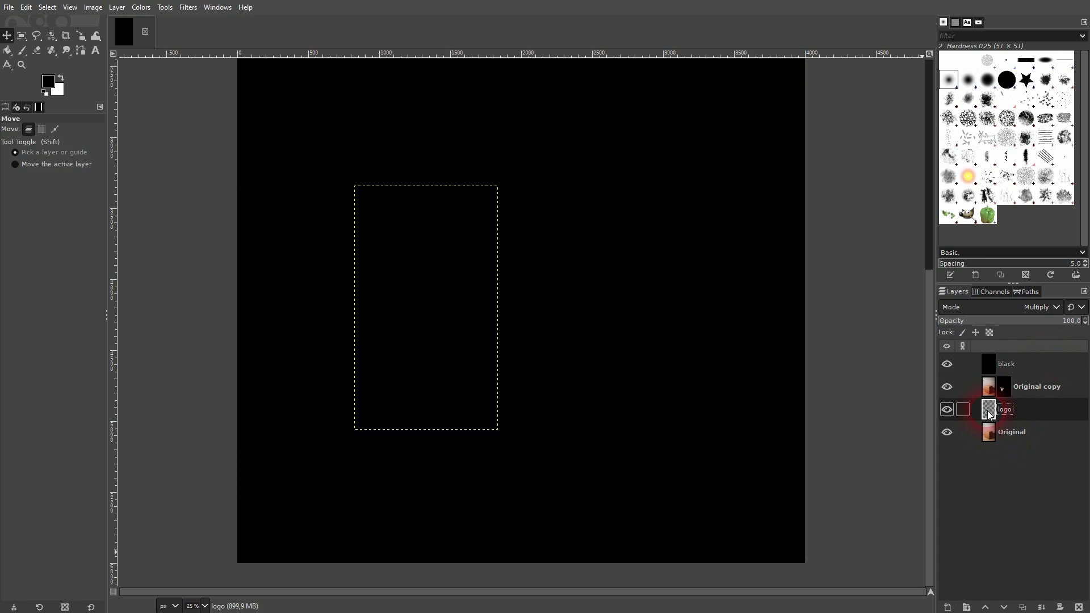
Select the logo layer's shape, mask the black layer with it, then deselect.
{"action": "right_click", "coordinate": [988, 415]}
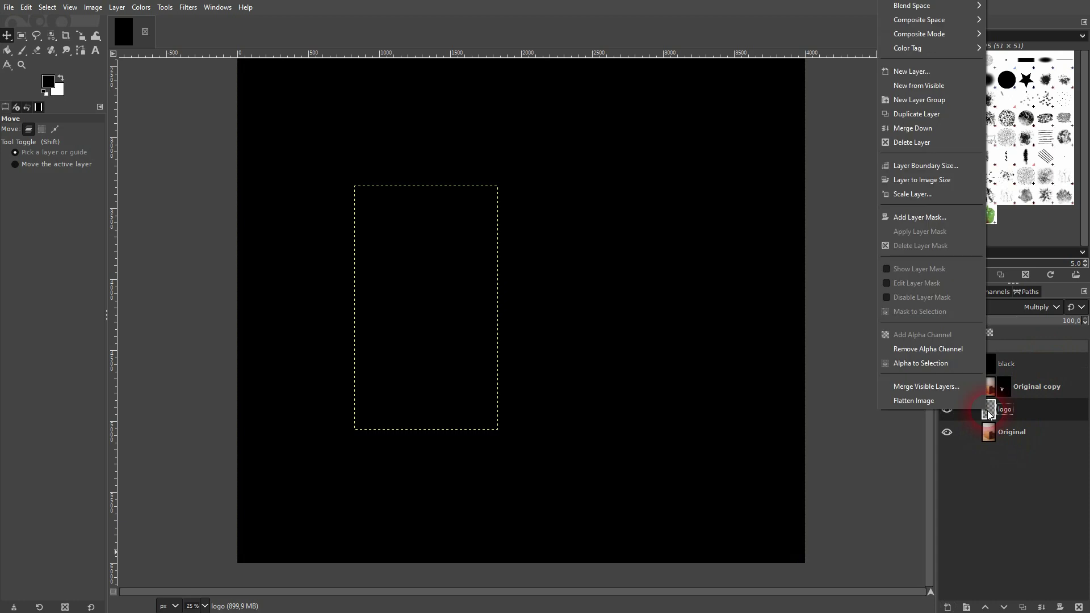
{"action": "left_click", "coordinate": [945, 363]}
{"action": "left_click", "coordinate": [1004, 366]}
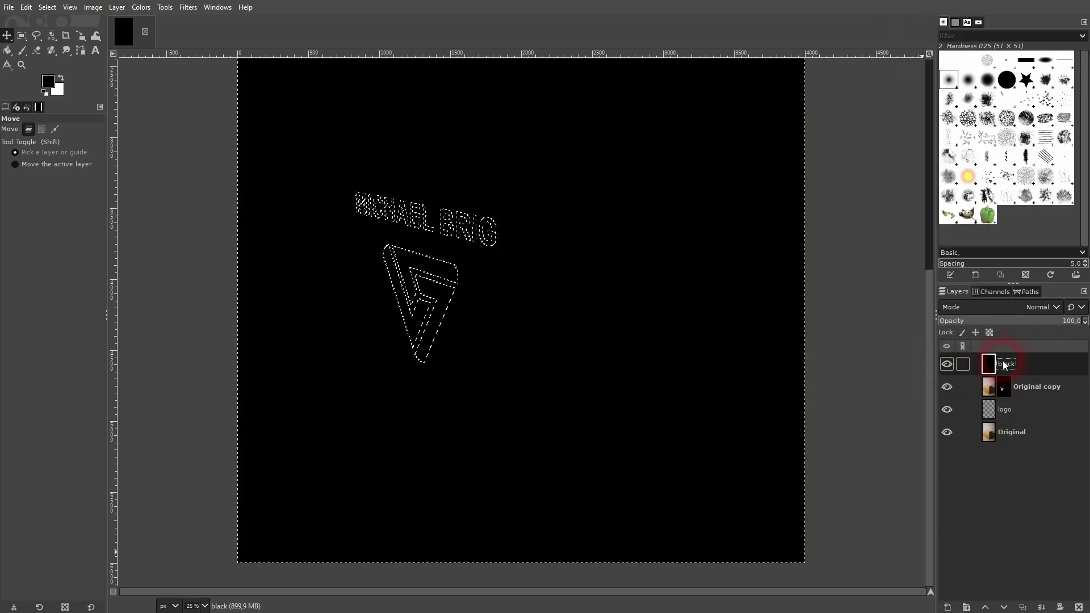
{"action": "right_click", "coordinate": [1004, 364]}
{"action": "left_click", "coordinate": [942, 164]}
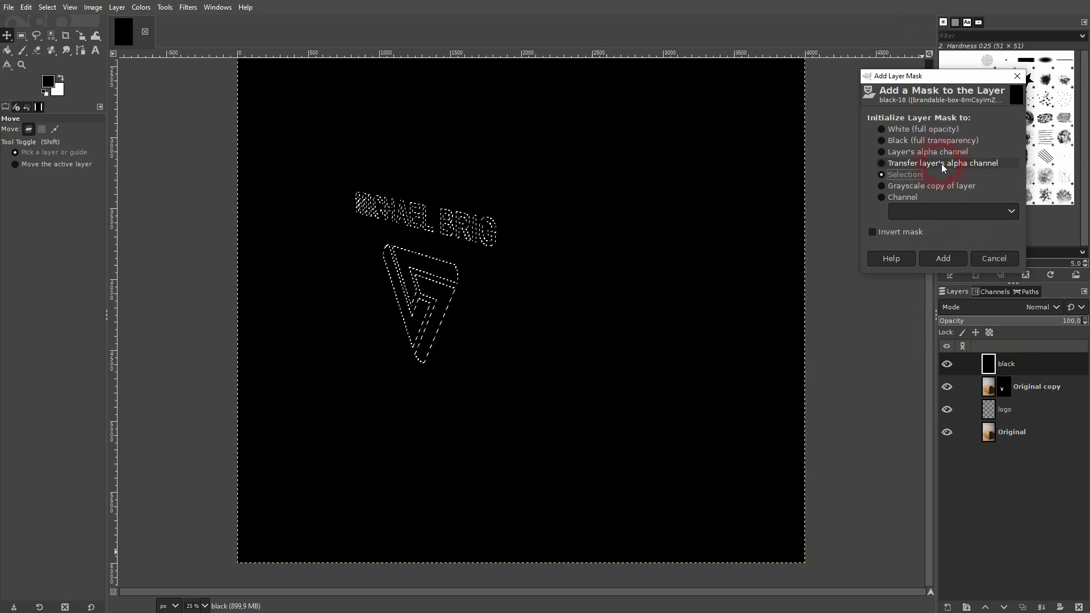
{"action": "left_click", "coordinate": [945, 256]}
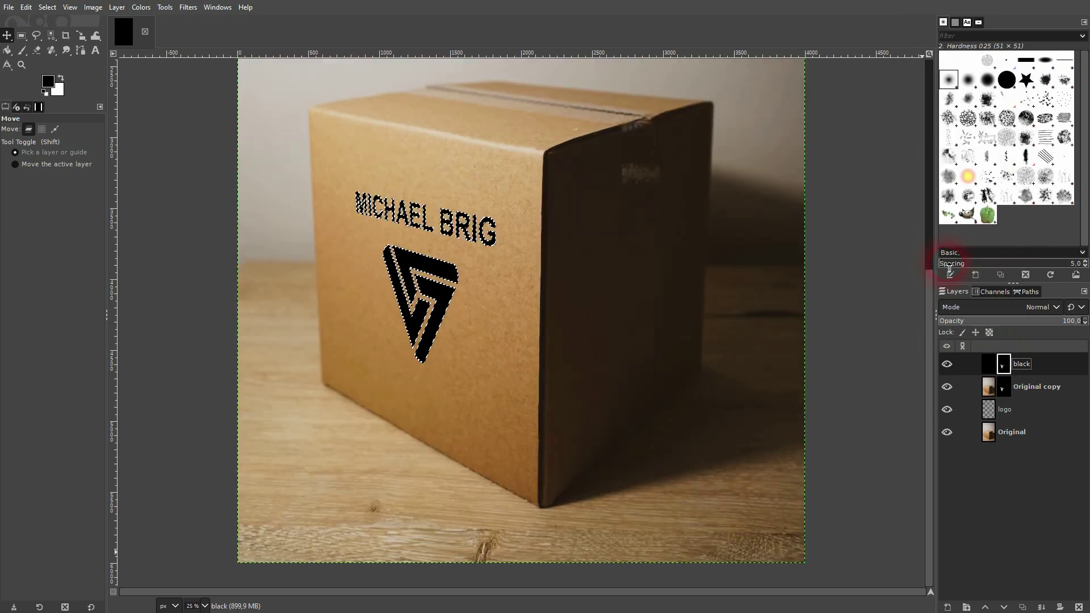
{"action": "key", "text": "ctrl+shift+a"}
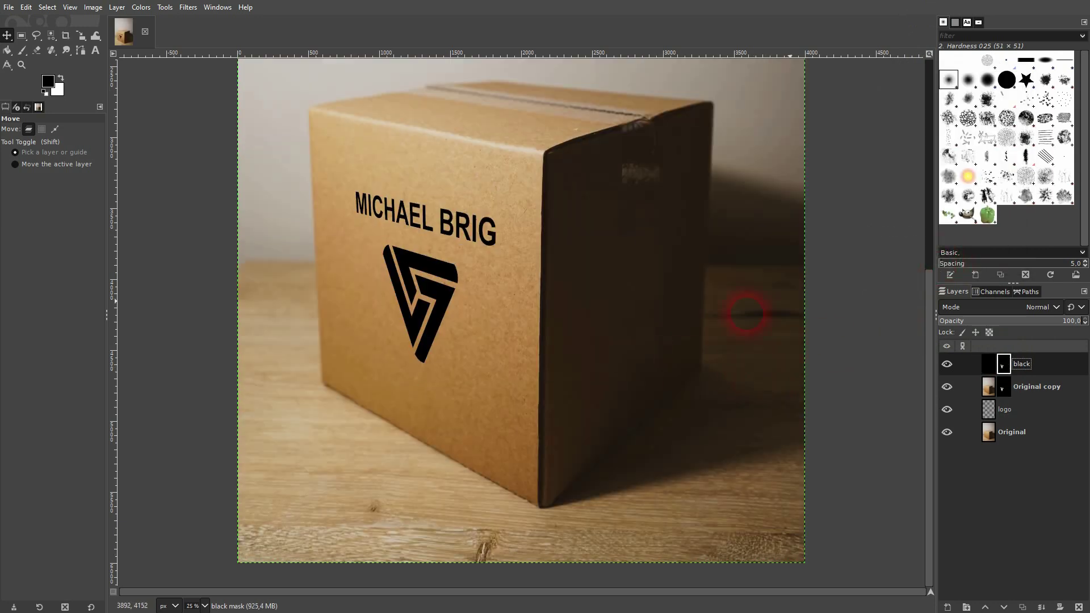
{"action": "scroll", "coordinate": [445, 286], "scroll_direction": "up", "scroll_amount": 3}
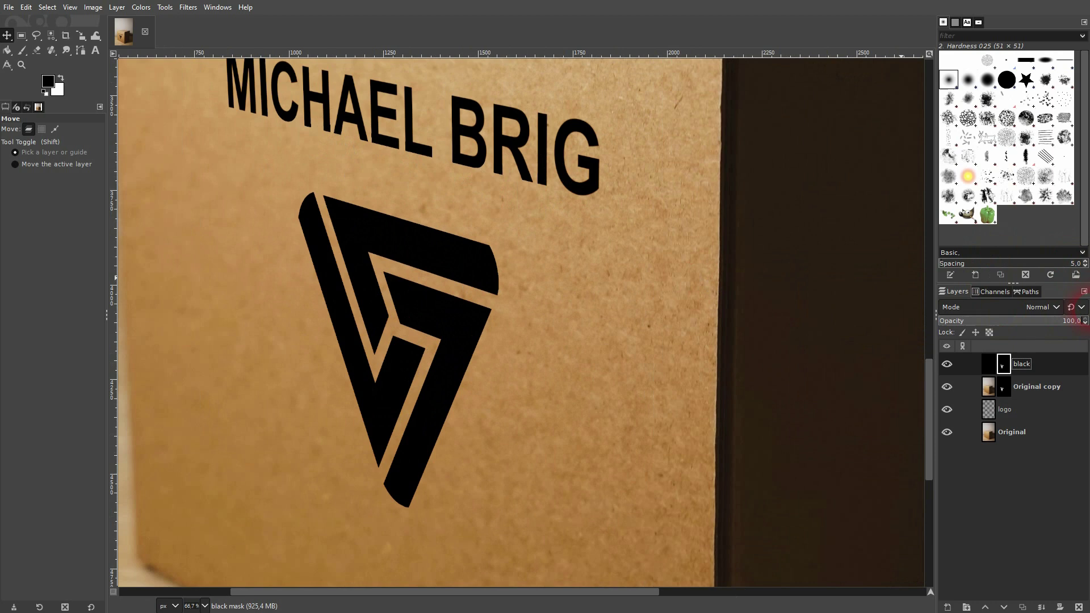
Try the black layer in blend modes from Color erase through Grain merge, toggling its visibility to compare.
{"action": "left_click", "coordinate": [1043, 307]}
{"action": "left_click", "coordinate": [1023, 213]}
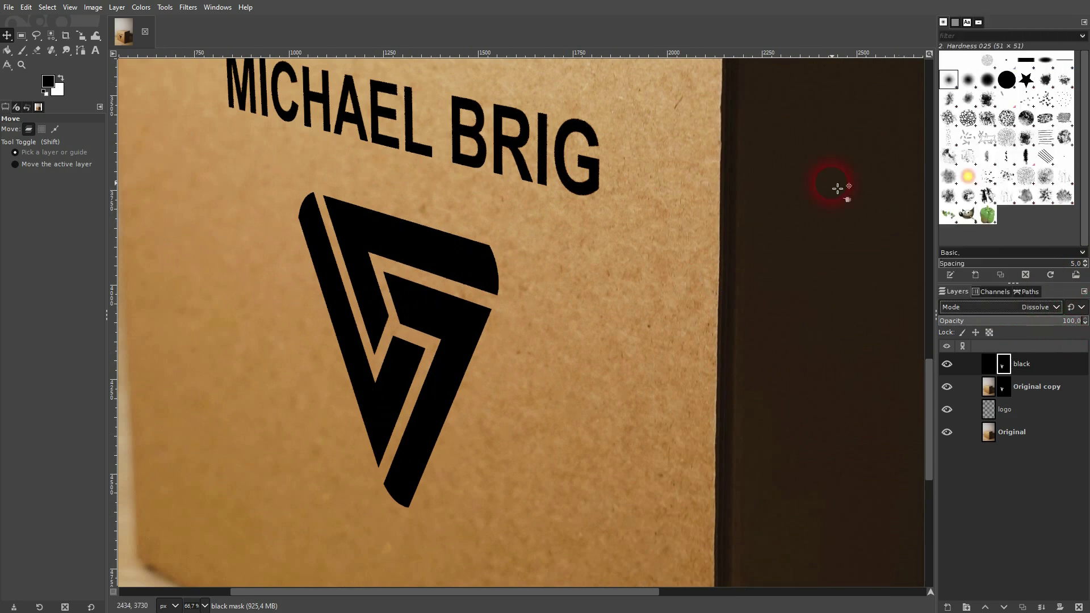
{"action": "key", "text": "Down"}
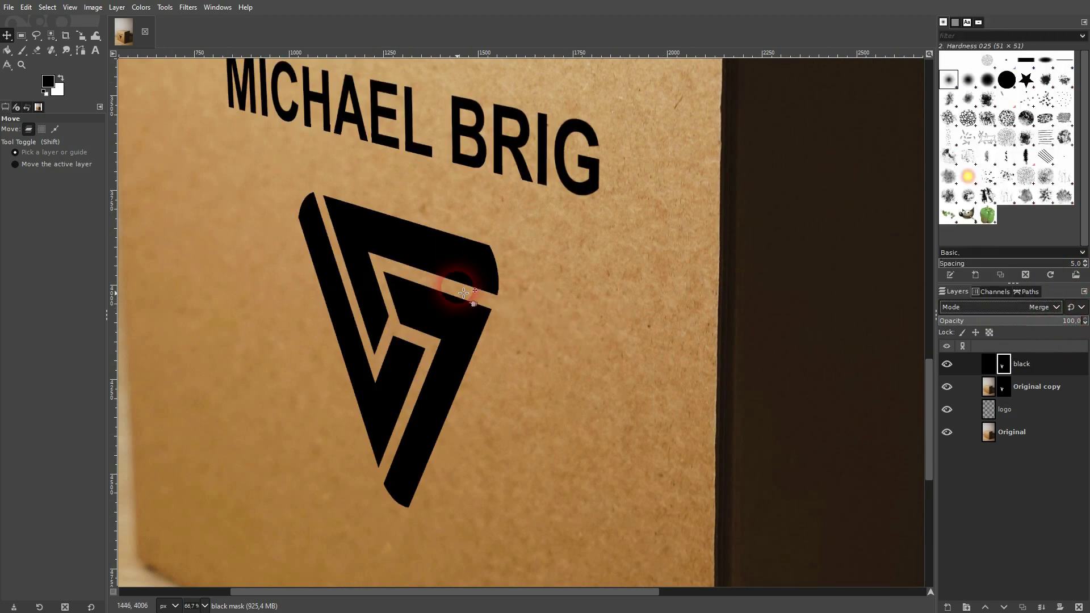
{"action": "key", "text": "Down"}
{"action": "key", "text": "Down"}
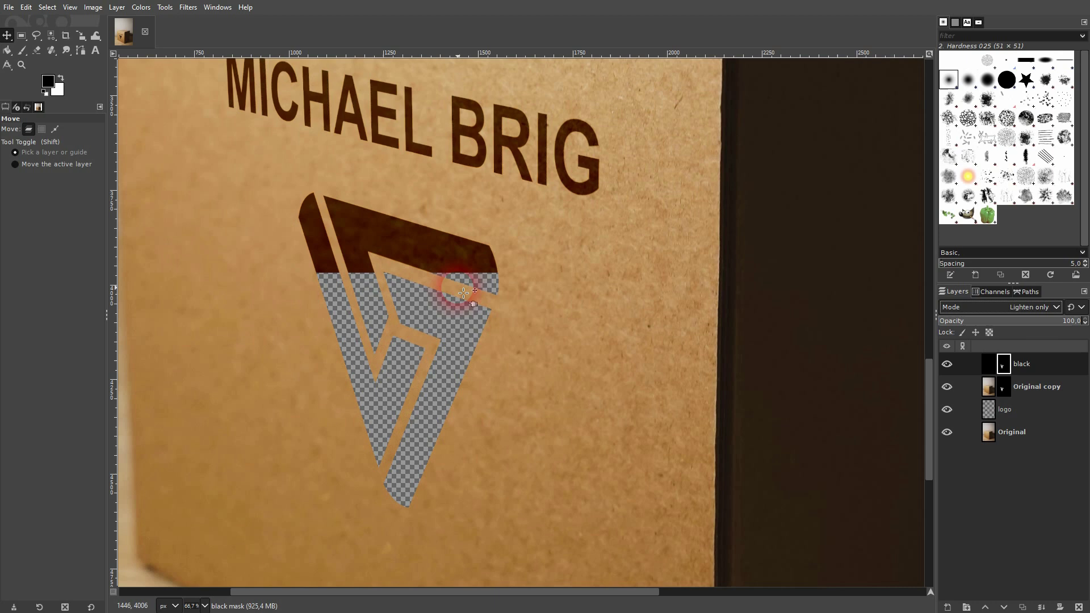
{"action": "key", "text": "Down"}
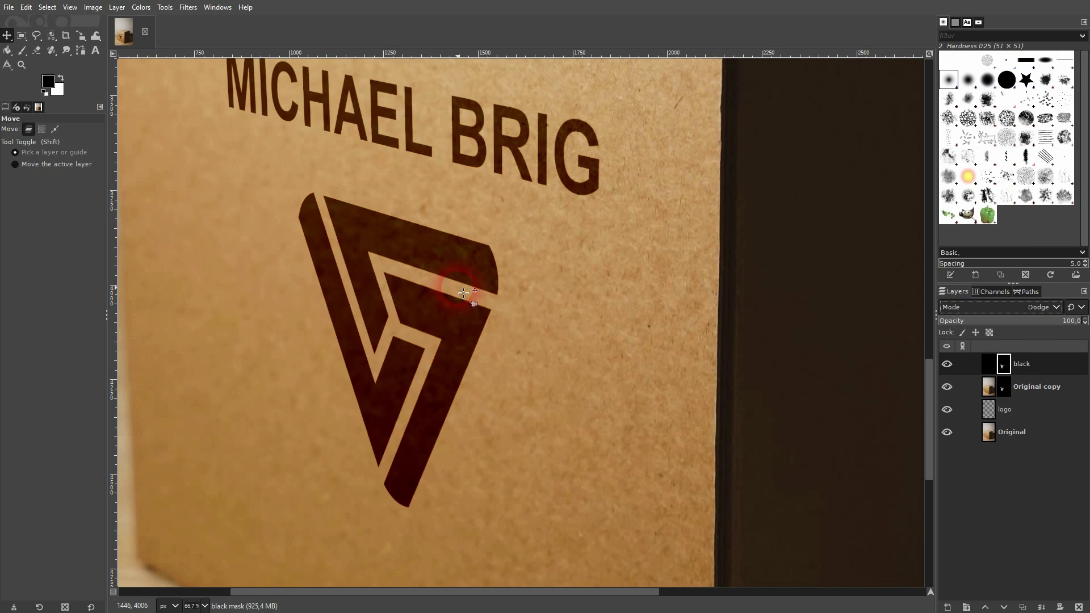
{"action": "key", "text": "Down"}
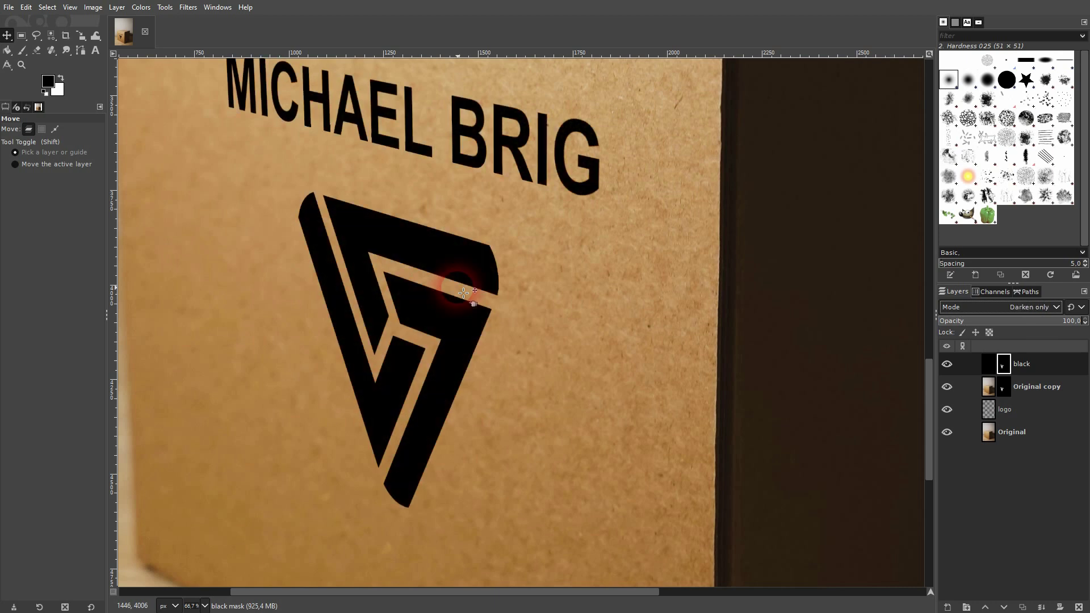
{"action": "key", "text": "Down"}
{"action": "key", "text": "Down"}
{"action": "key", "text": "Down"}
{"action": "key", "text": "Down"}
{"action": "key", "text": "Down"}
{"action": "key", "text": "Down"}
{"action": "key", "text": "Down"}
{"action": "key", "text": "Down"}
{"action": "key", "text": "Down"}
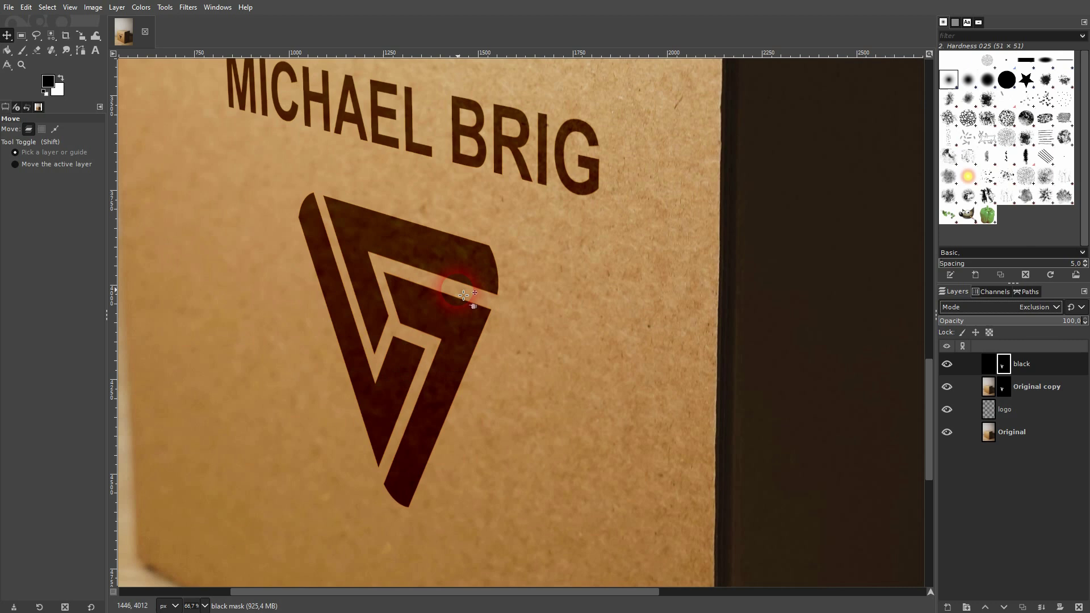
{"action": "key", "text": "Down"}
{"action": "key", "text": "Down"}
{"action": "key", "text": "Down"}
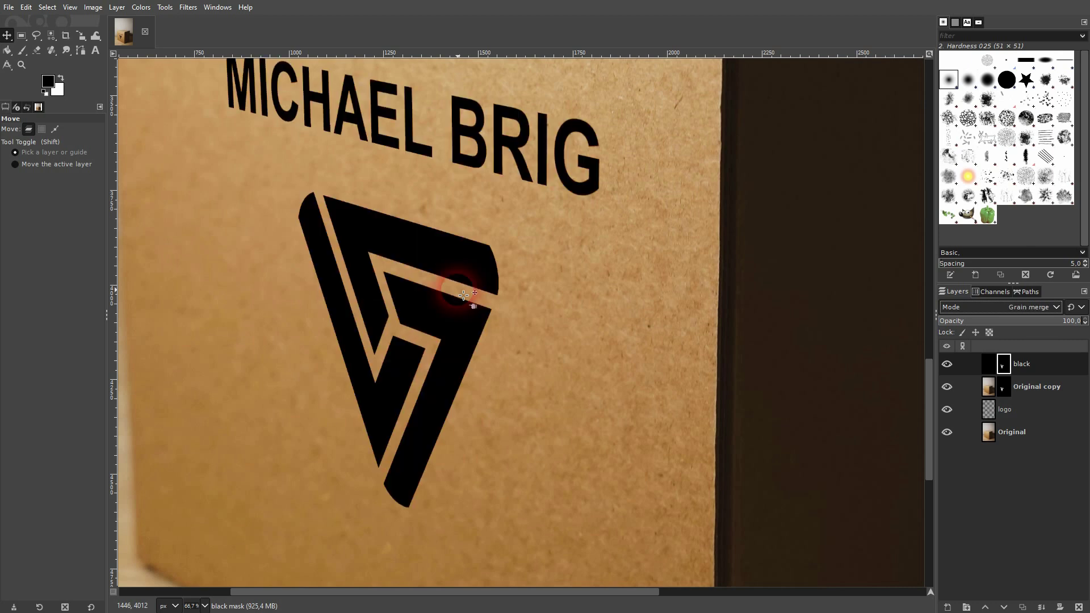
{"action": "scroll", "coordinate": [464, 296], "scroll_direction": "up", "scroll_amount": 5, "text": "ctrl"}
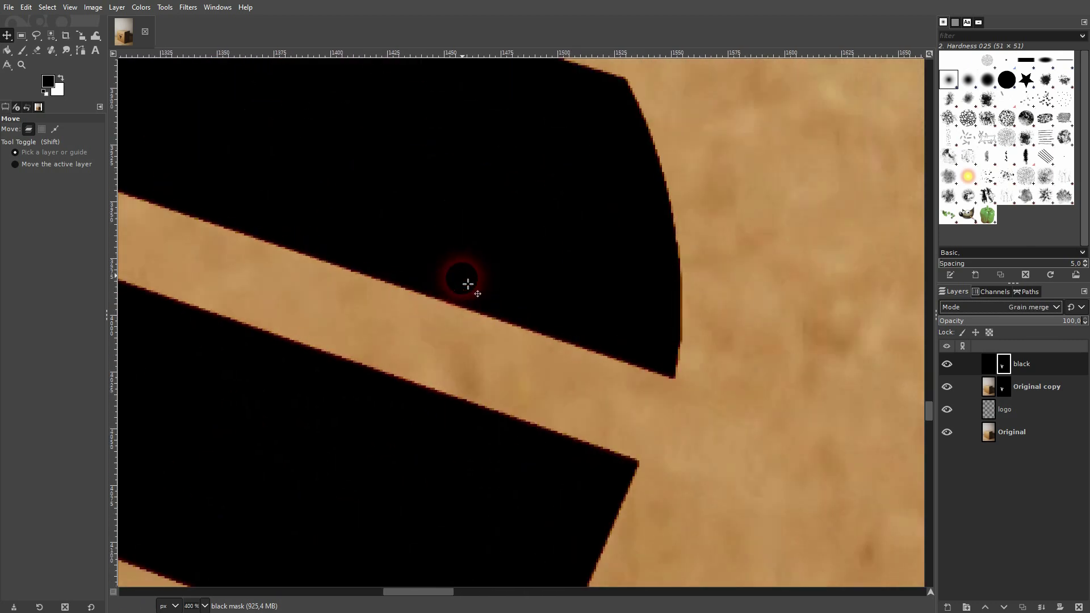
{"action": "left_click", "coordinate": [952, 367]}
{"action": "left_click", "coordinate": [951, 367]}
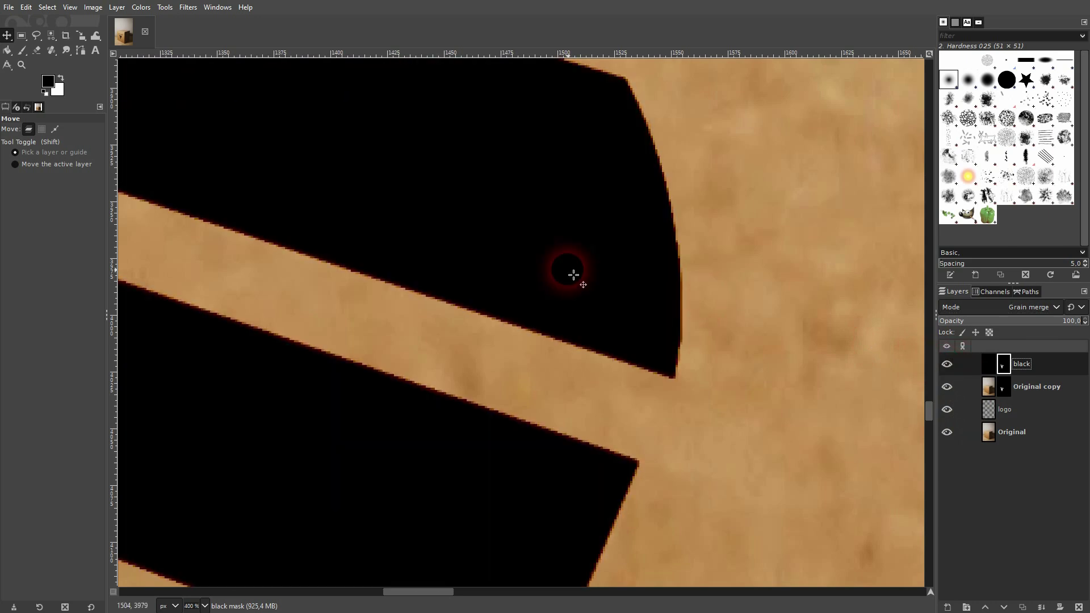
Step the black layer's mode through Divide, HSV Hue and HSV Saturation, settling on HSL Color.
{"action": "left_click", "coordinate": [1047, 307]}
{"action": "left_click", "coordinate": [987, 236]}
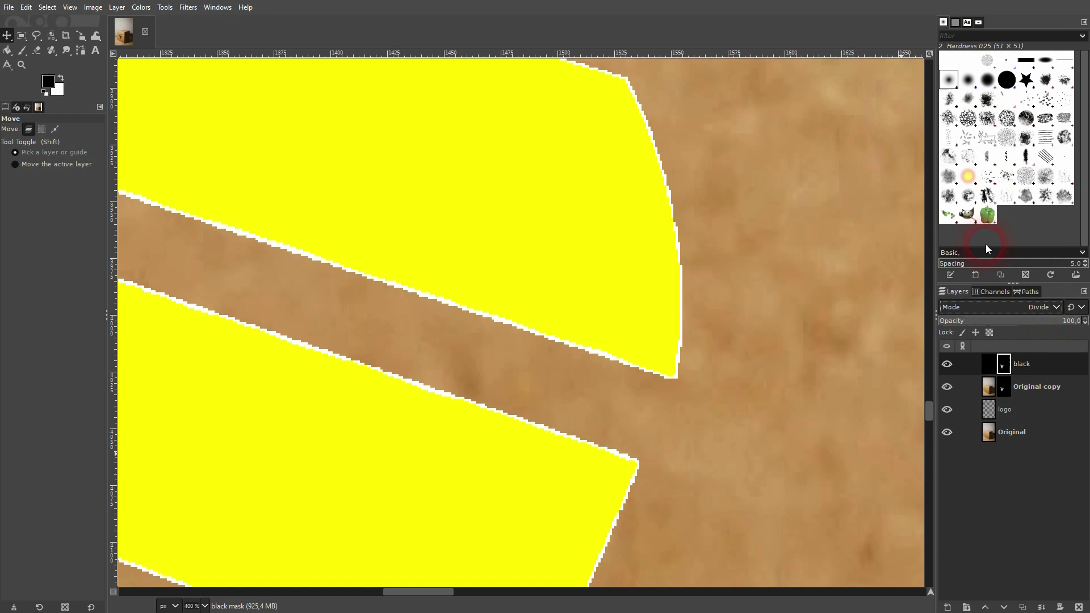
{"action": "key", "text": "Down"}
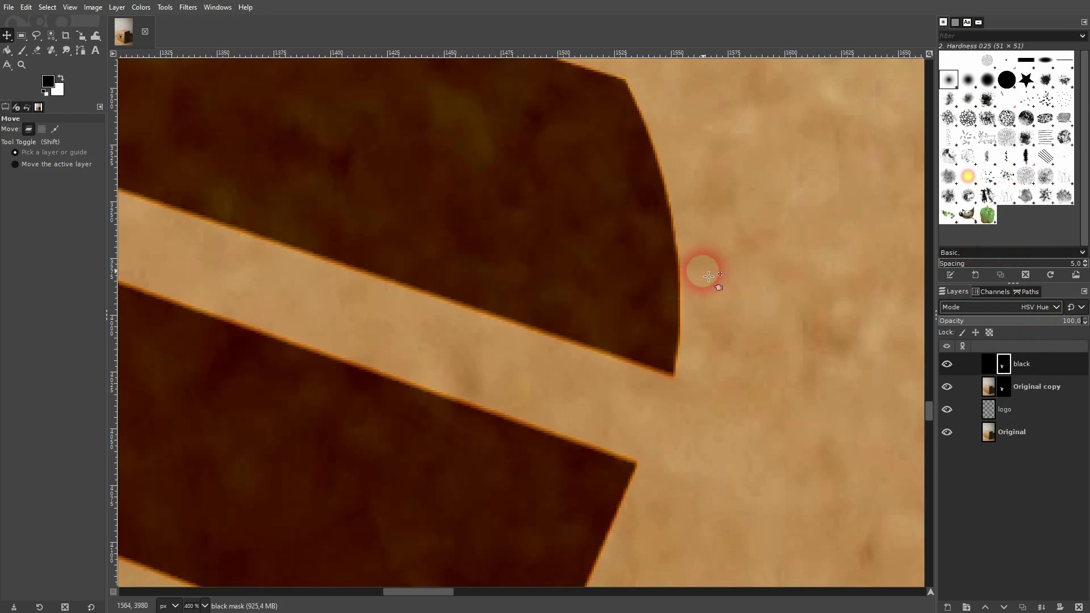
{"action": "key", "text": "Down"}
{"action": "key", "text": "Up"}
{"action": "key", "text": "Down"}
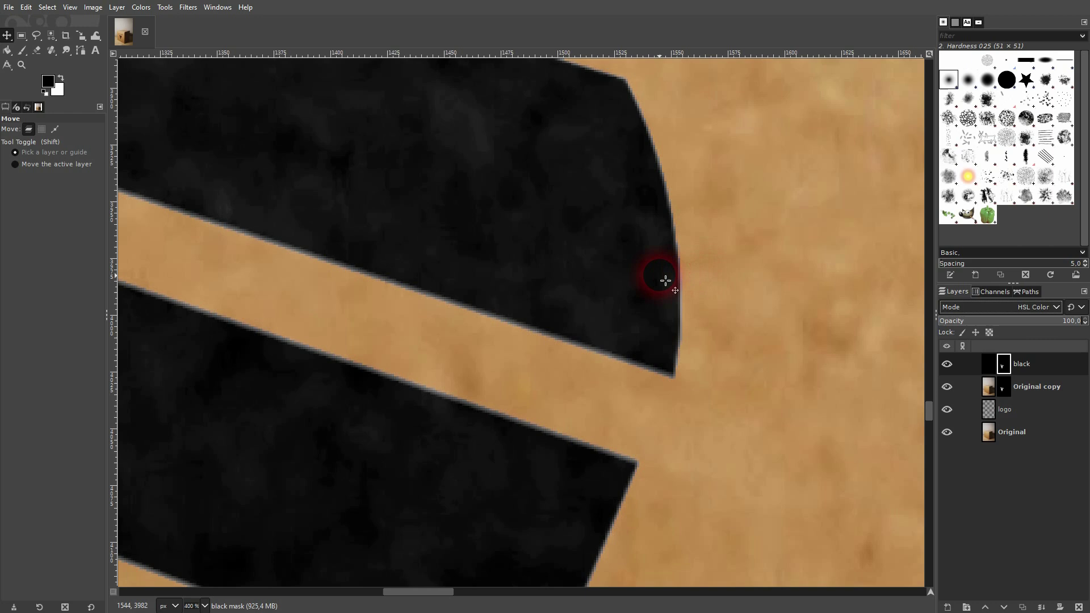
{"action": "scroll", "coordinate": [443, 304], "scroll_direction": "up", "scroll_amount": 3}
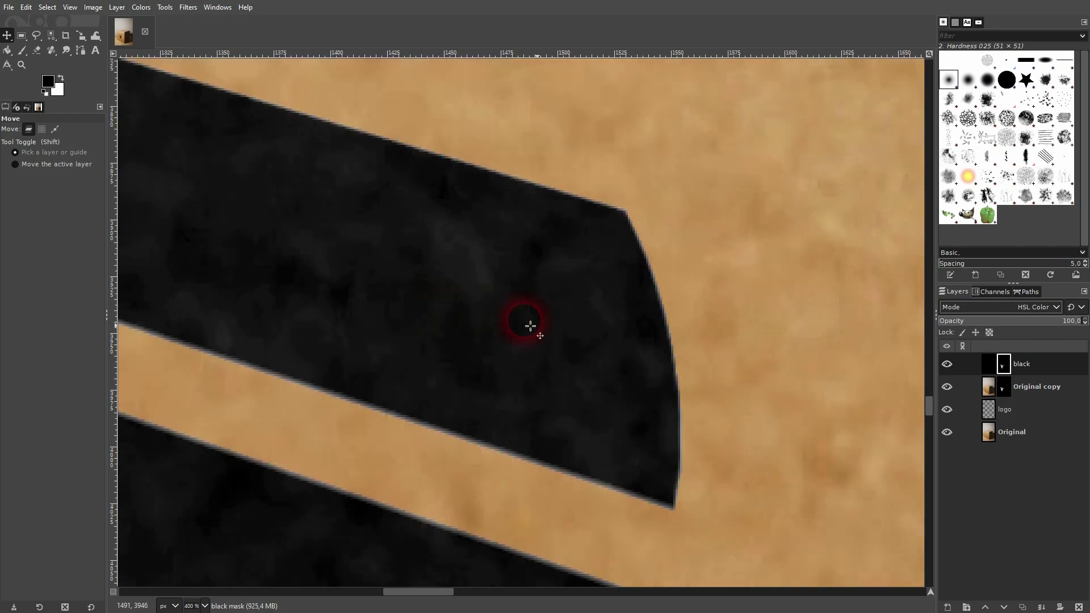
{"action": "left_click", "coordinate": [947, 365]}
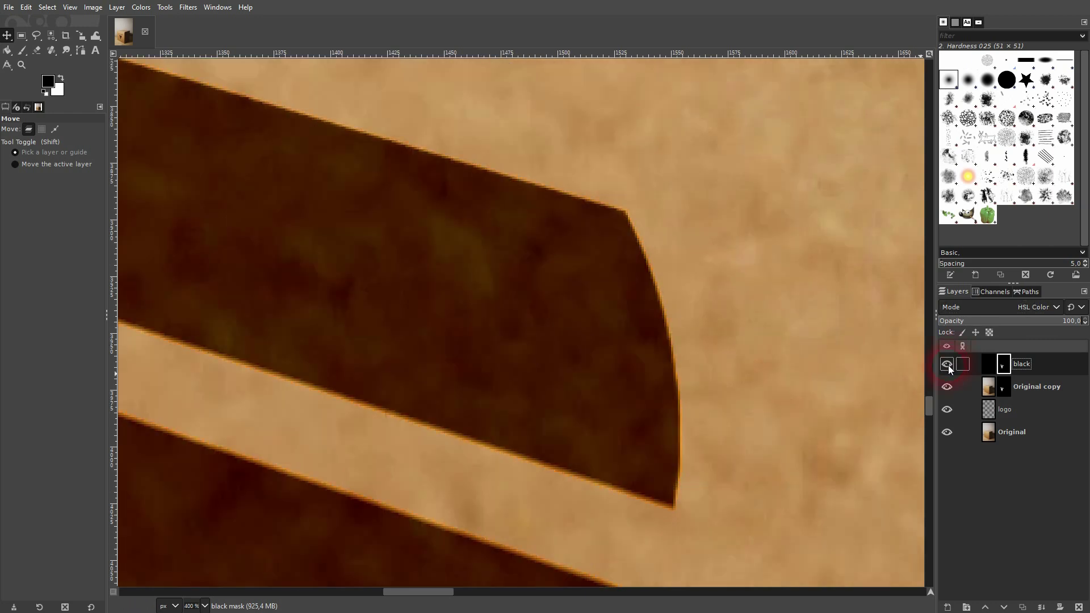
{"action": "left_click", "coordinate": [948, 366]}
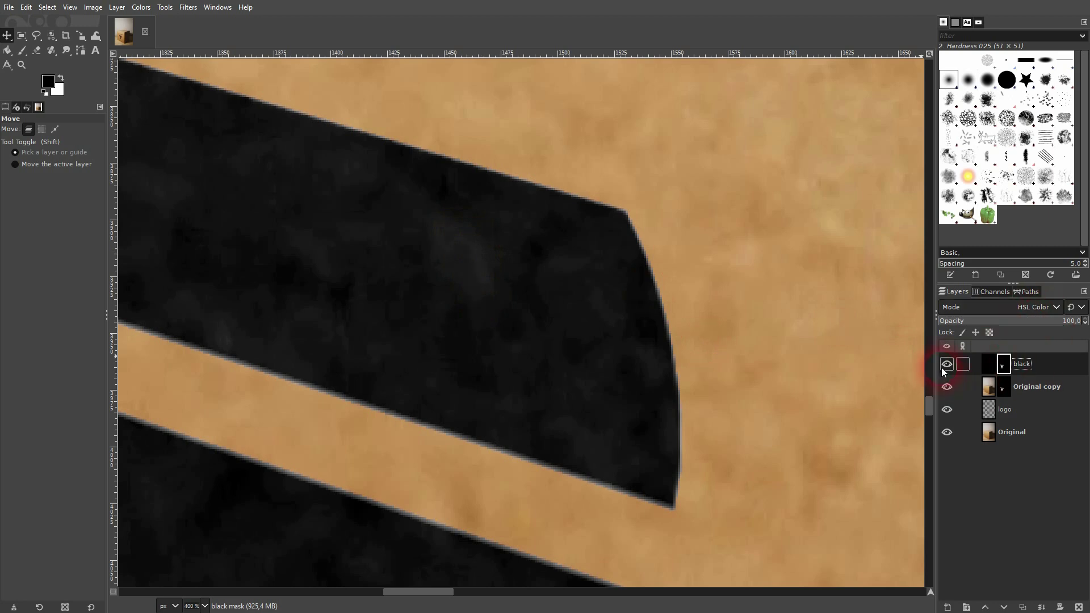
{"action": "scroll", "coordinate": [620, 382], "scroll_direction": "down", "scroll_amount": 5}
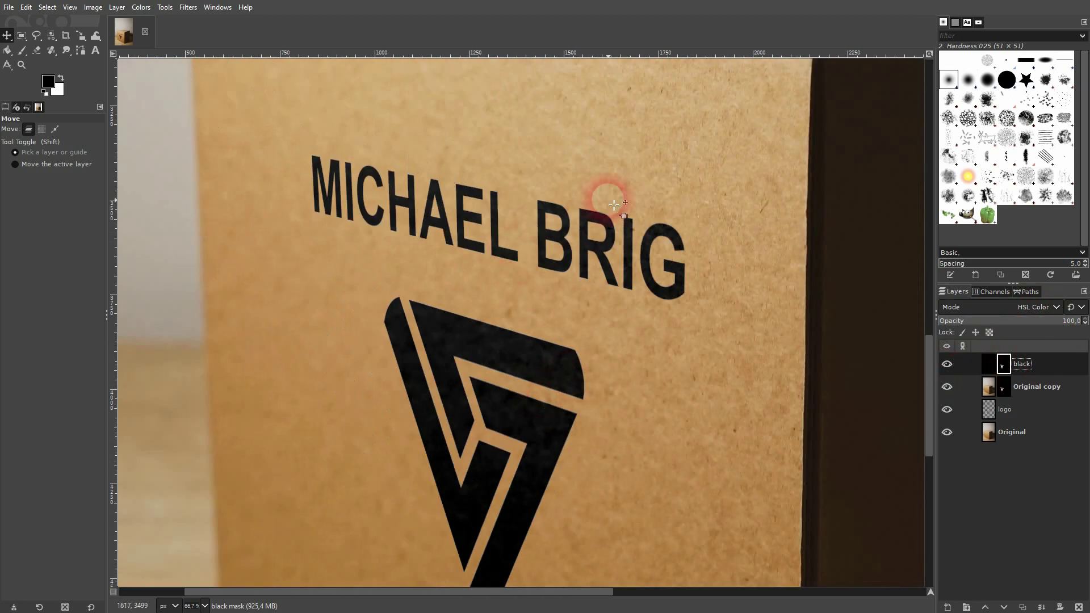
{"action": "scroll", "coordinate": [615, 205], "scroll_direction": "up", "scroll_amount": 7}
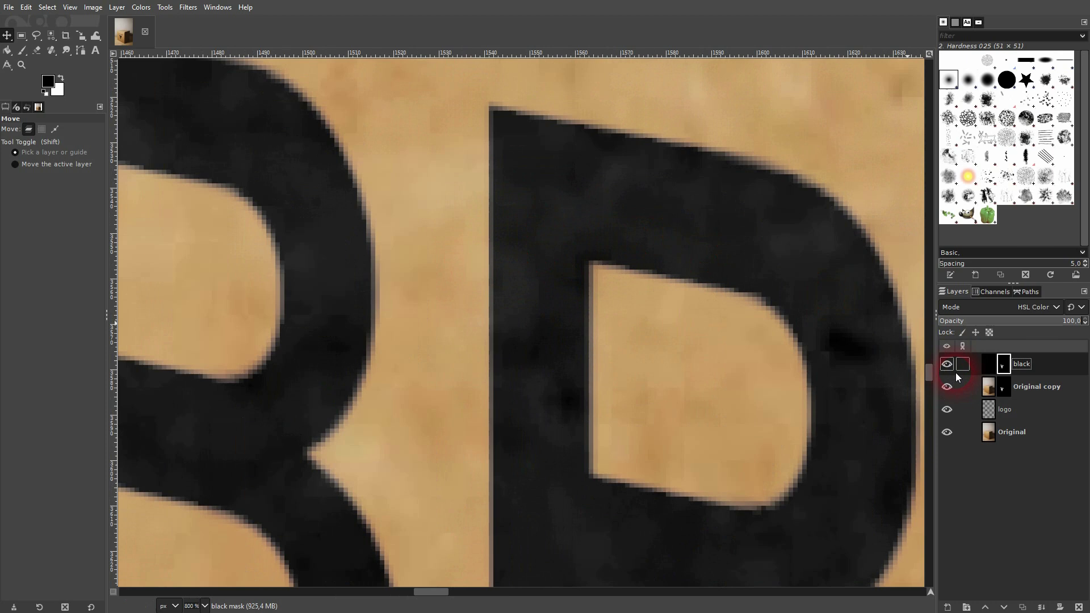
{"action": "left_click", "coordinate": [948, 364]}
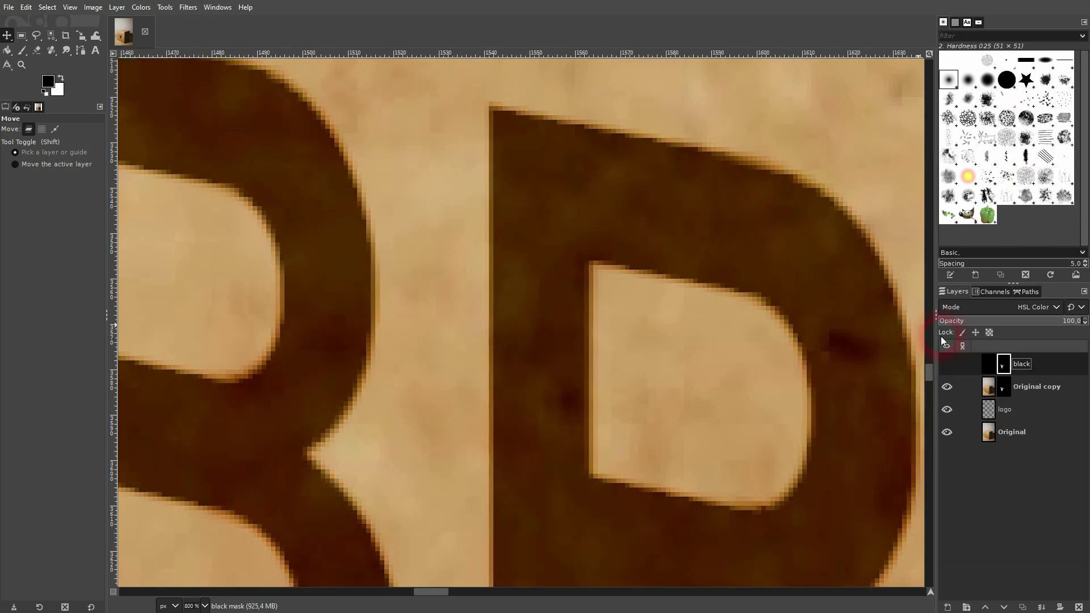
{"action": "left_click", "coordinate": [947, 388]}
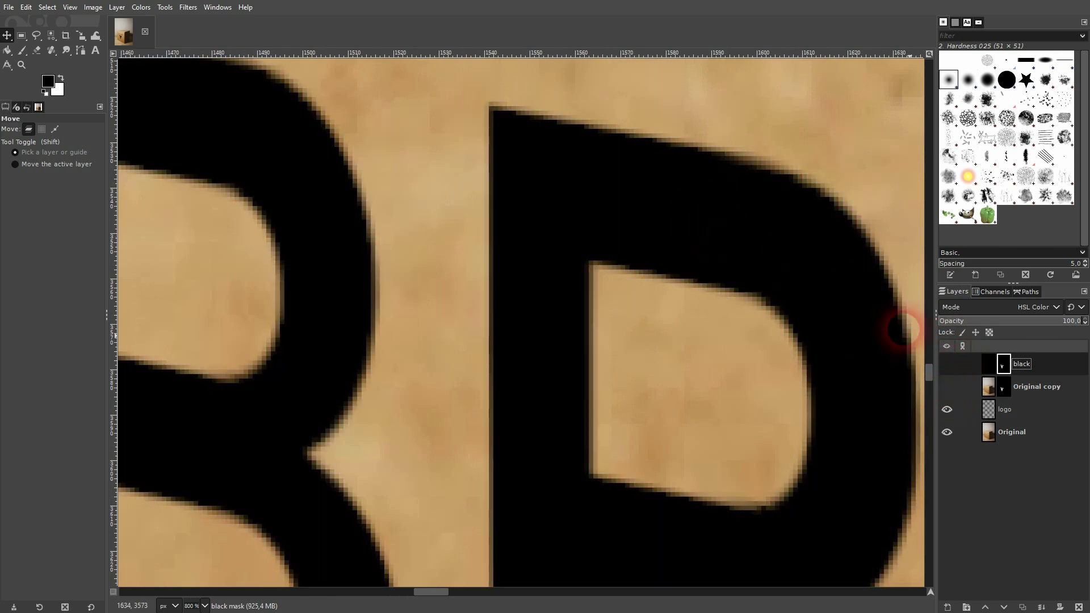
{"action": "left_click", "coordinate": [947, 387]}
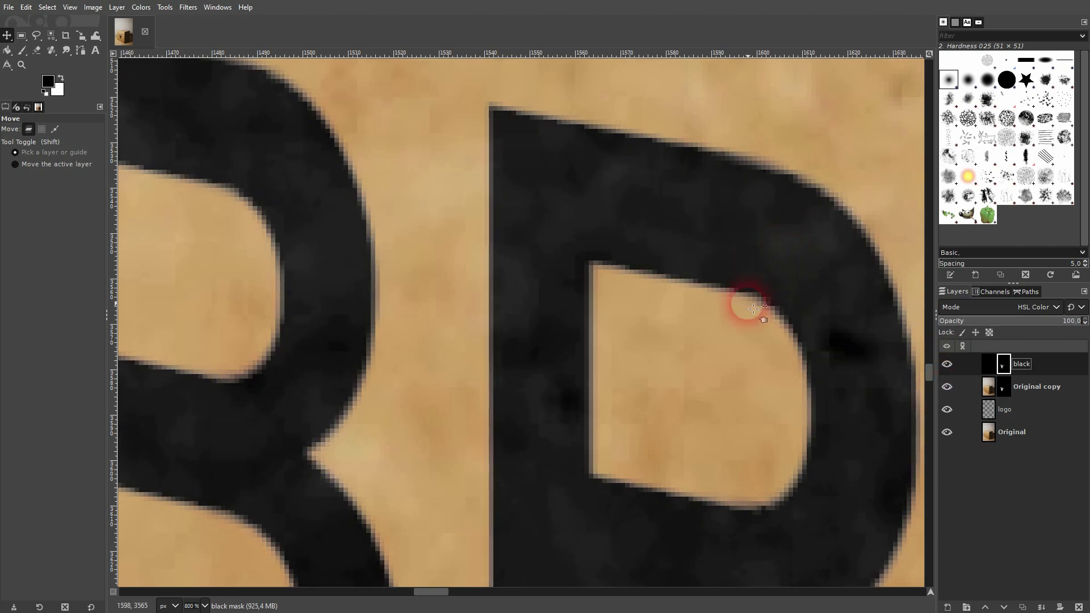
{"action": "left_click", "coordinate": [1036, 386]}
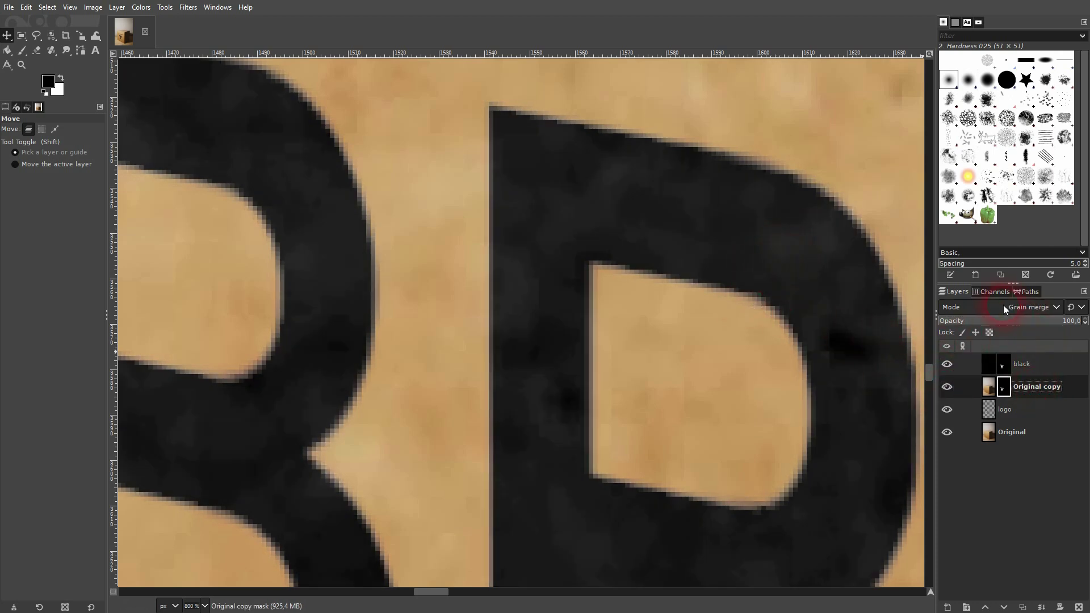
{"action": "left_click", "coordinate": [1026, 366]}
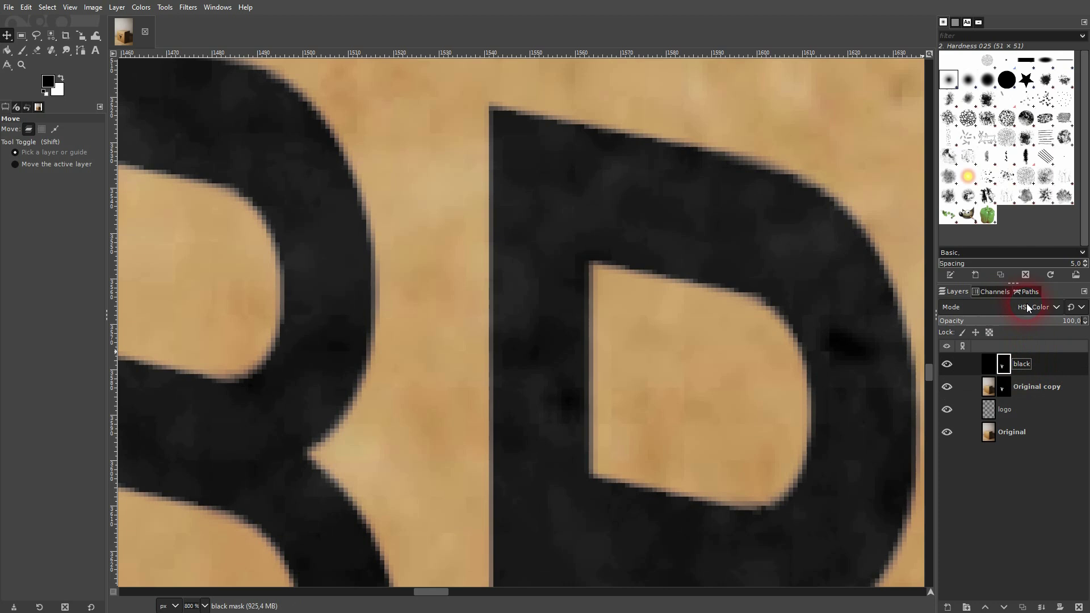
{"action": "scroll", "coordinate": [536, 284], "scroll_direction": "down", "scroll_amount": 8}
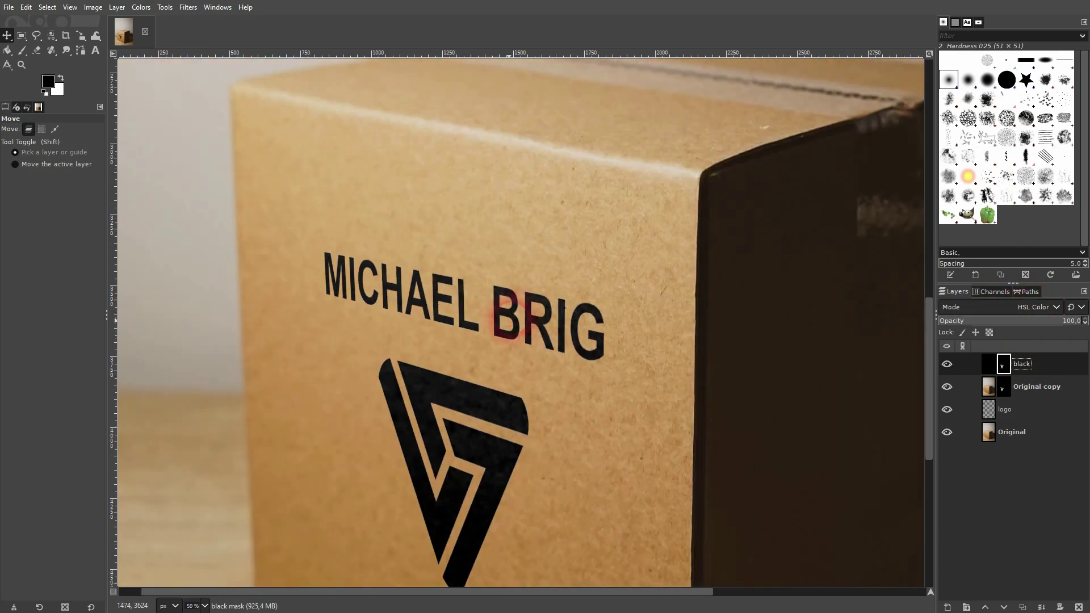
{"action": "scroll", "coordinate": [455, 336], "scroll_direction": "down", "scroll_amount": 2}
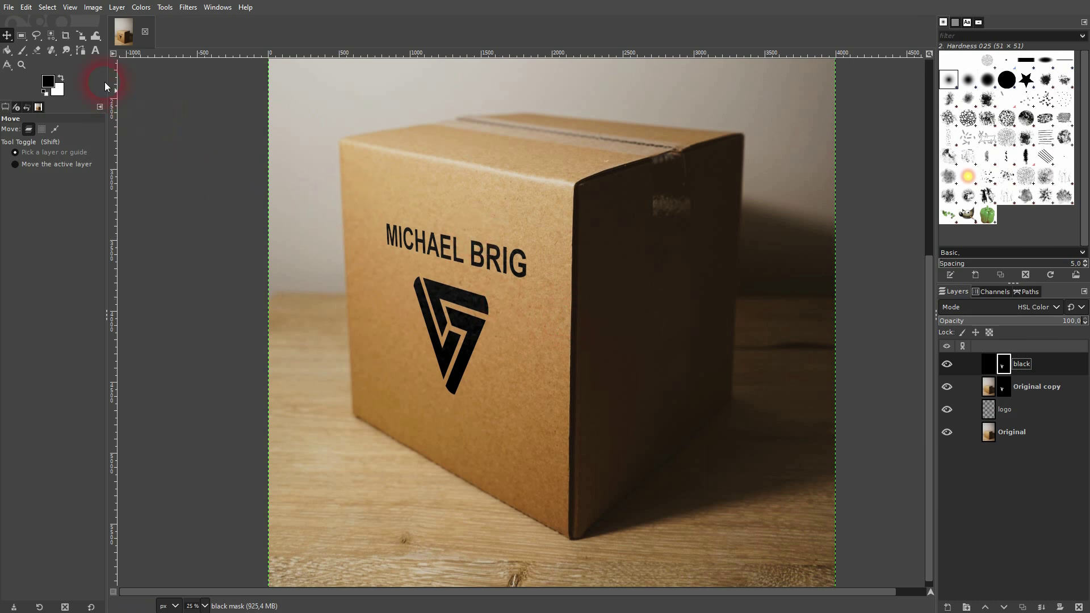
{"action": "left_click", "coordinate": [86, 37]}
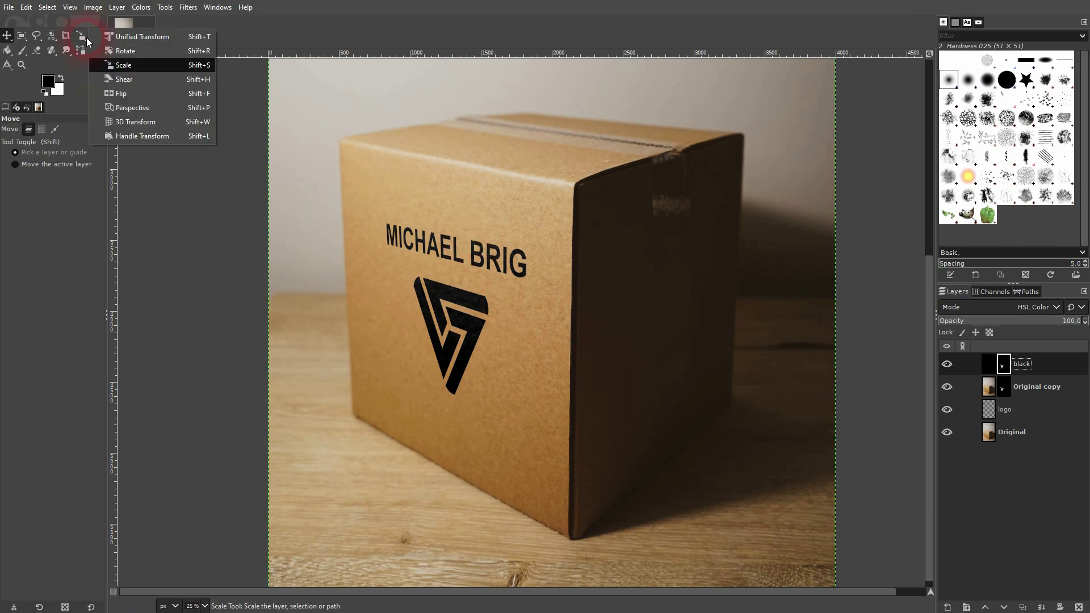
{"action": "left_click", "coordinate": [151, 108]}
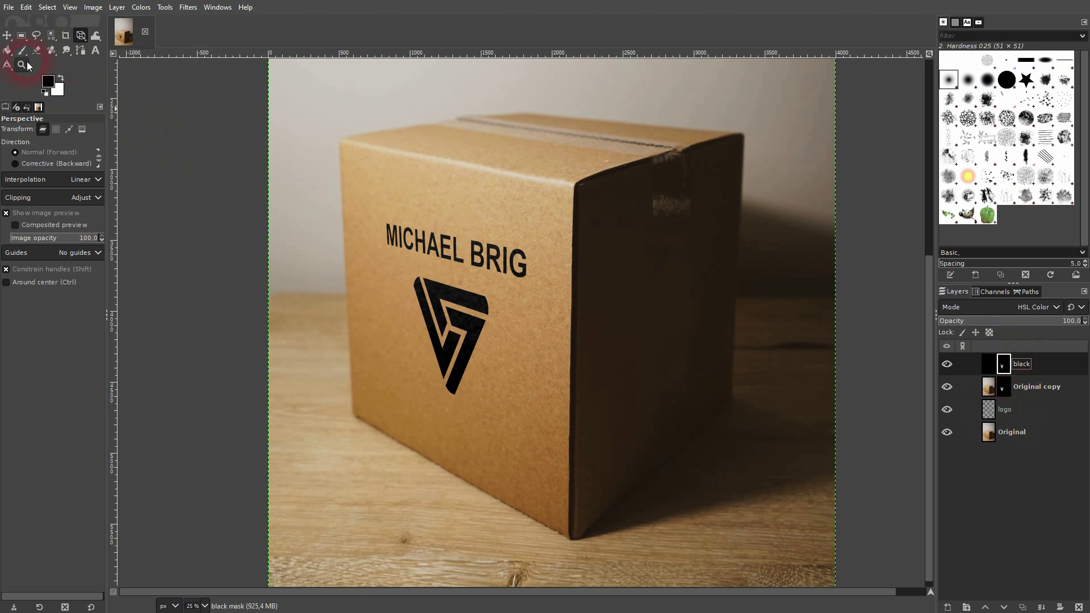
{"action": "left_click", "coordinate": [7, 35]}
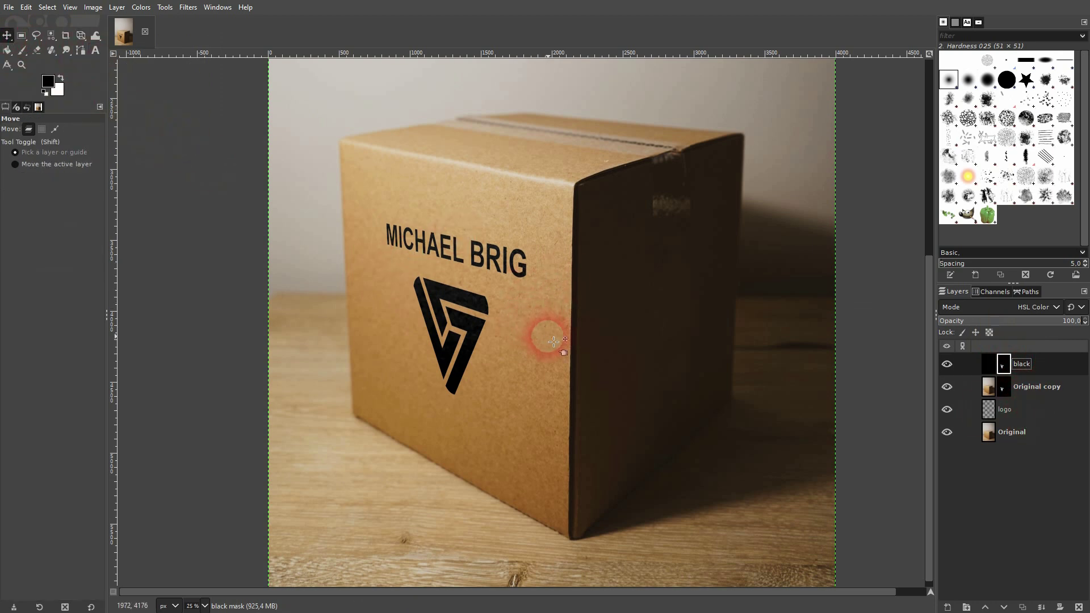